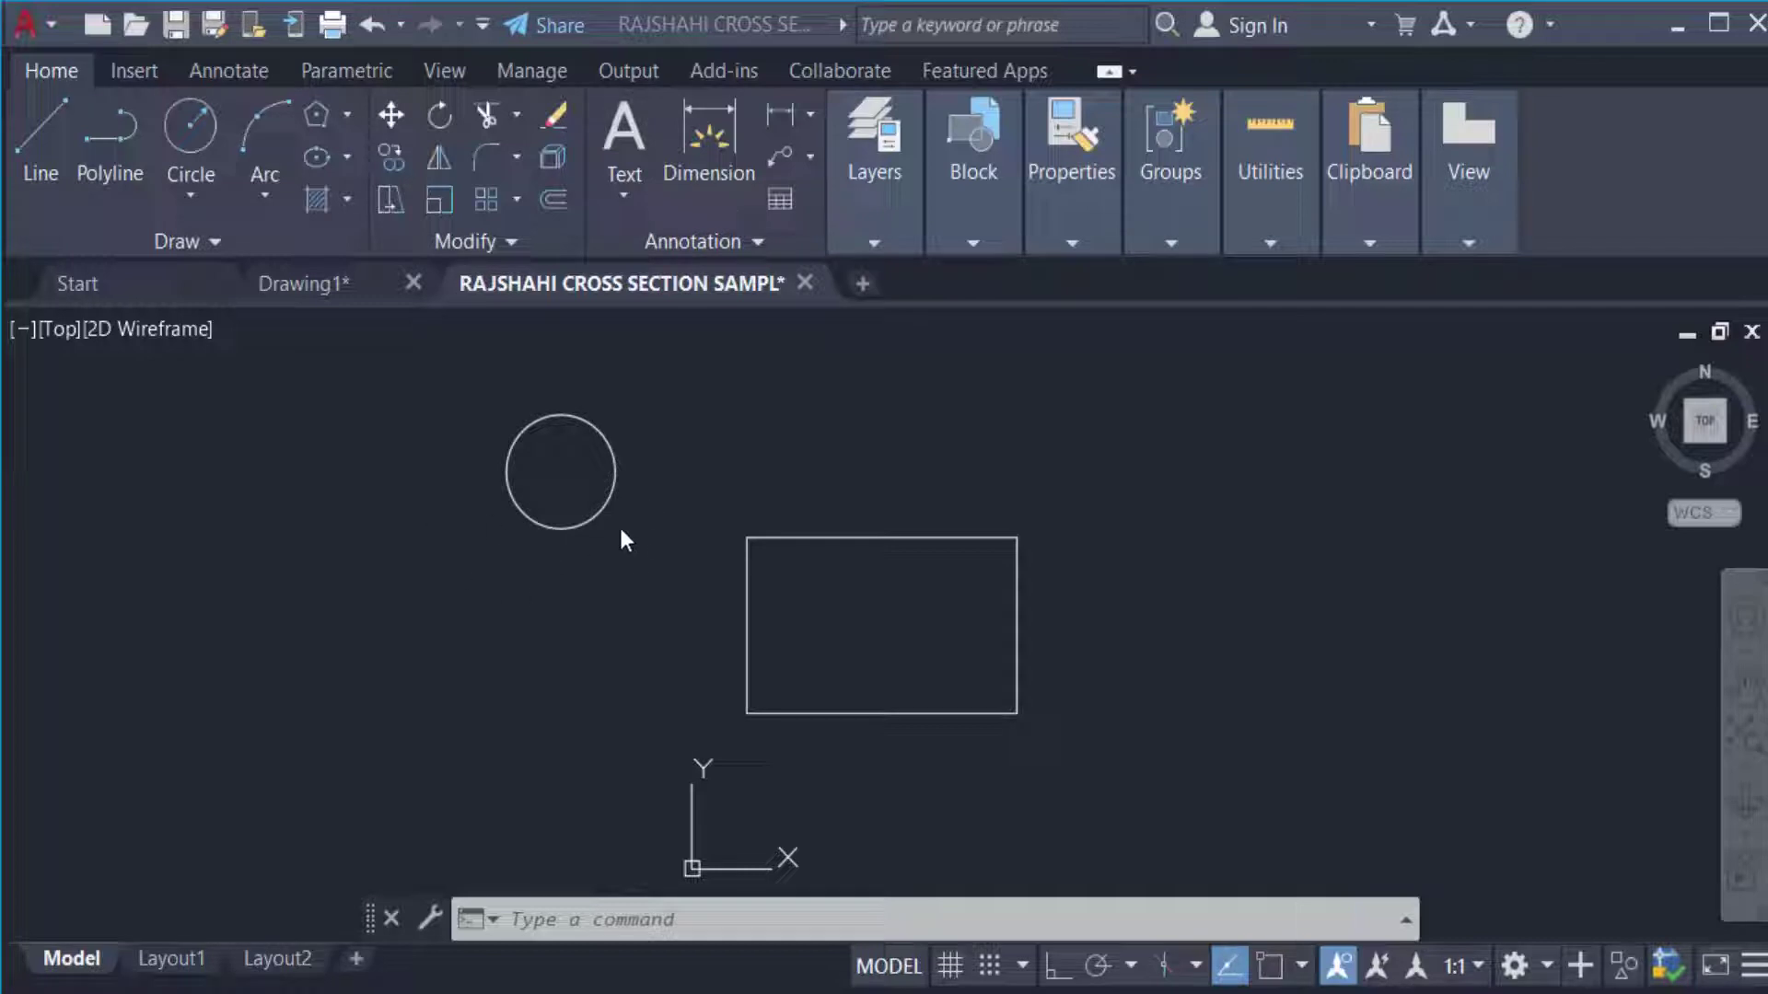
Step: Move the circle by its centre a short distance up and to the right, above the rectangle
click(587, 548)
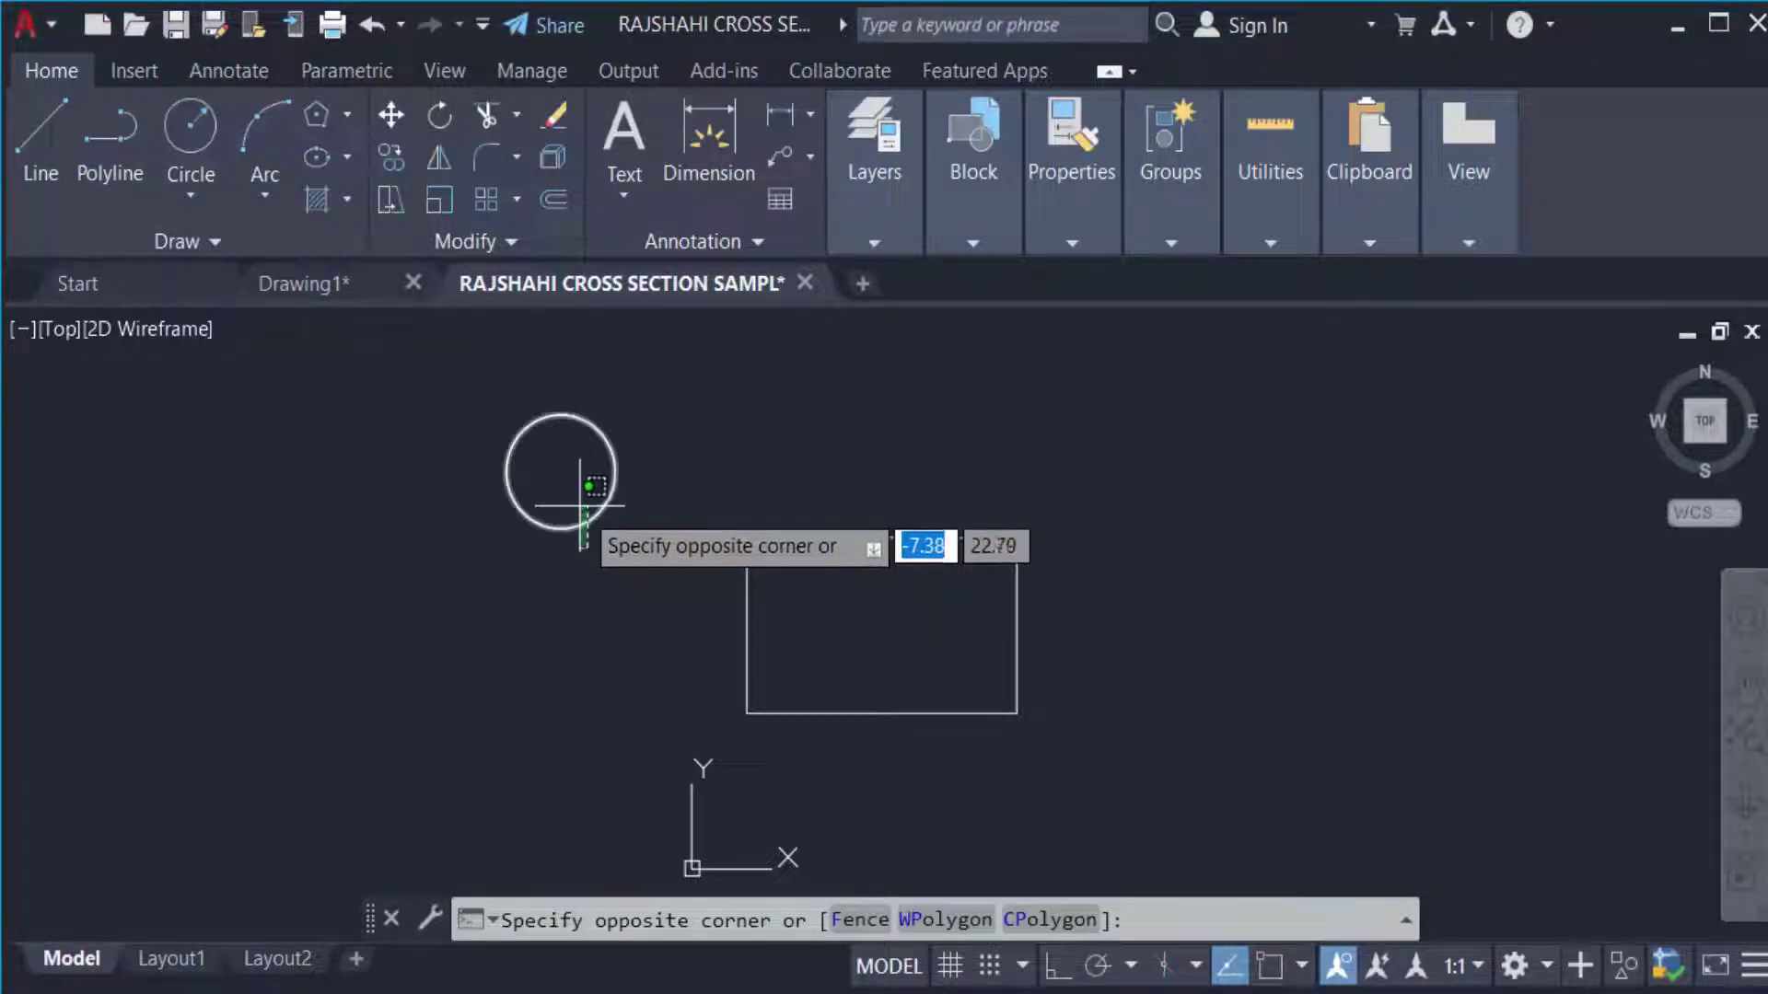
key(Escape)
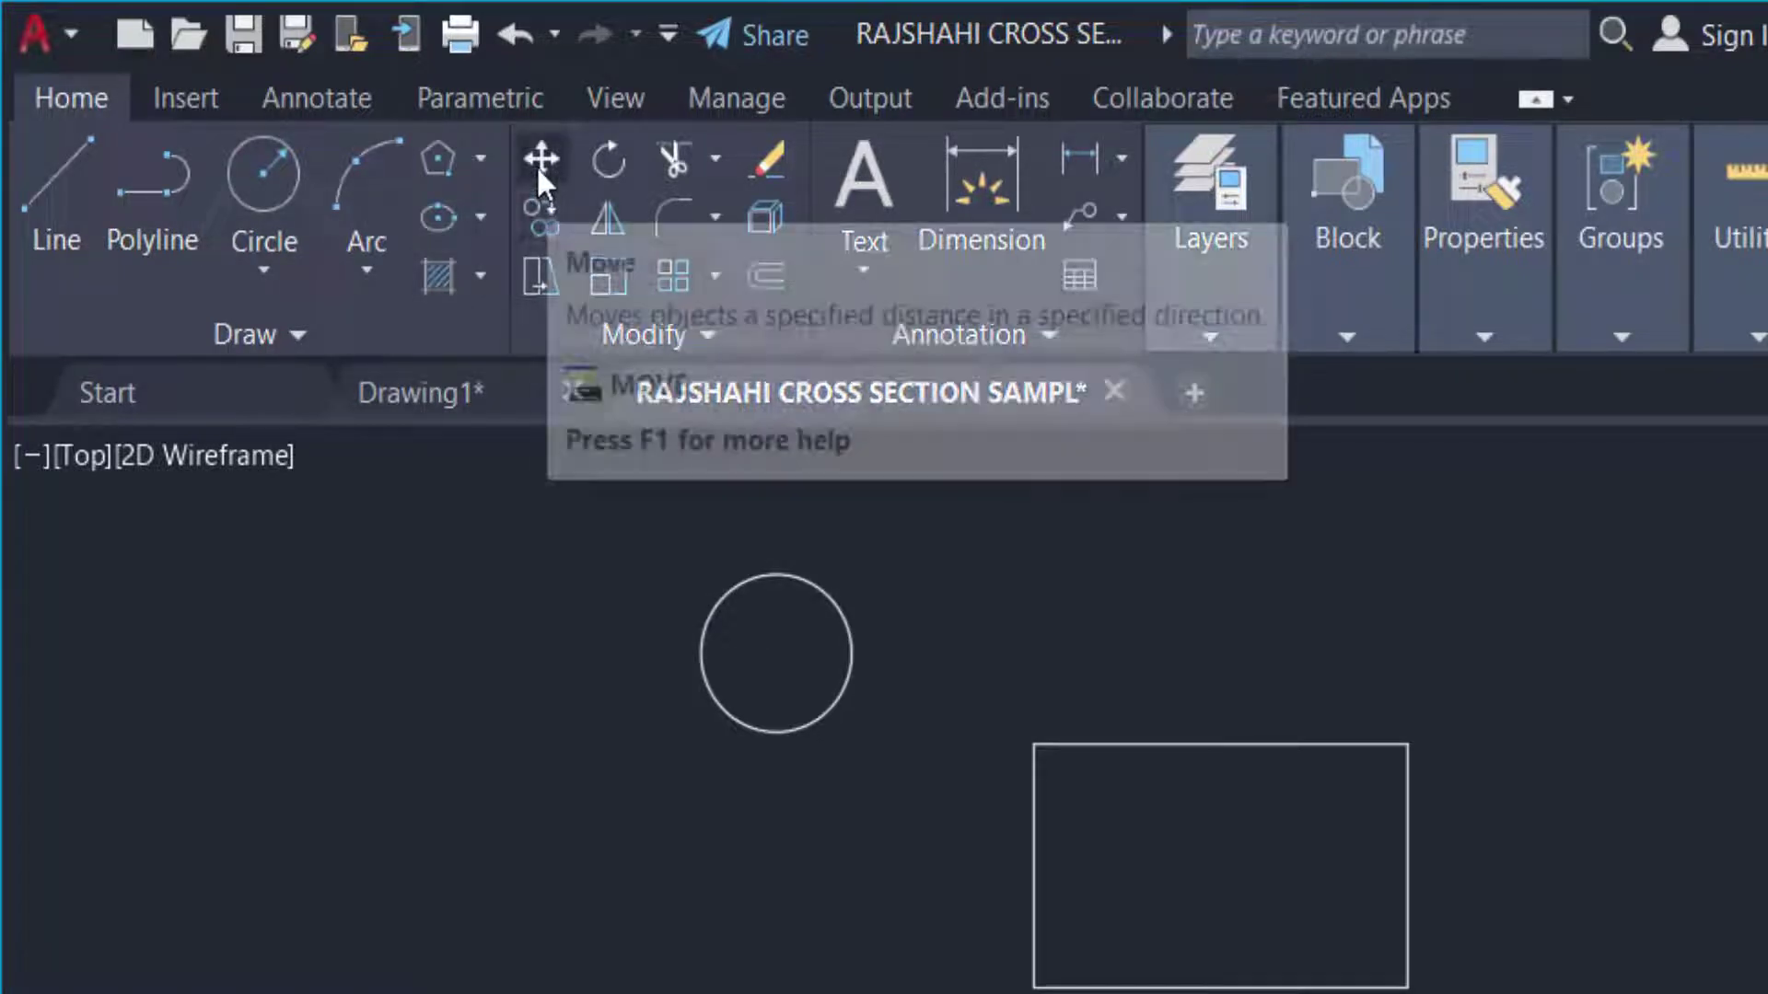
click(536, 166)
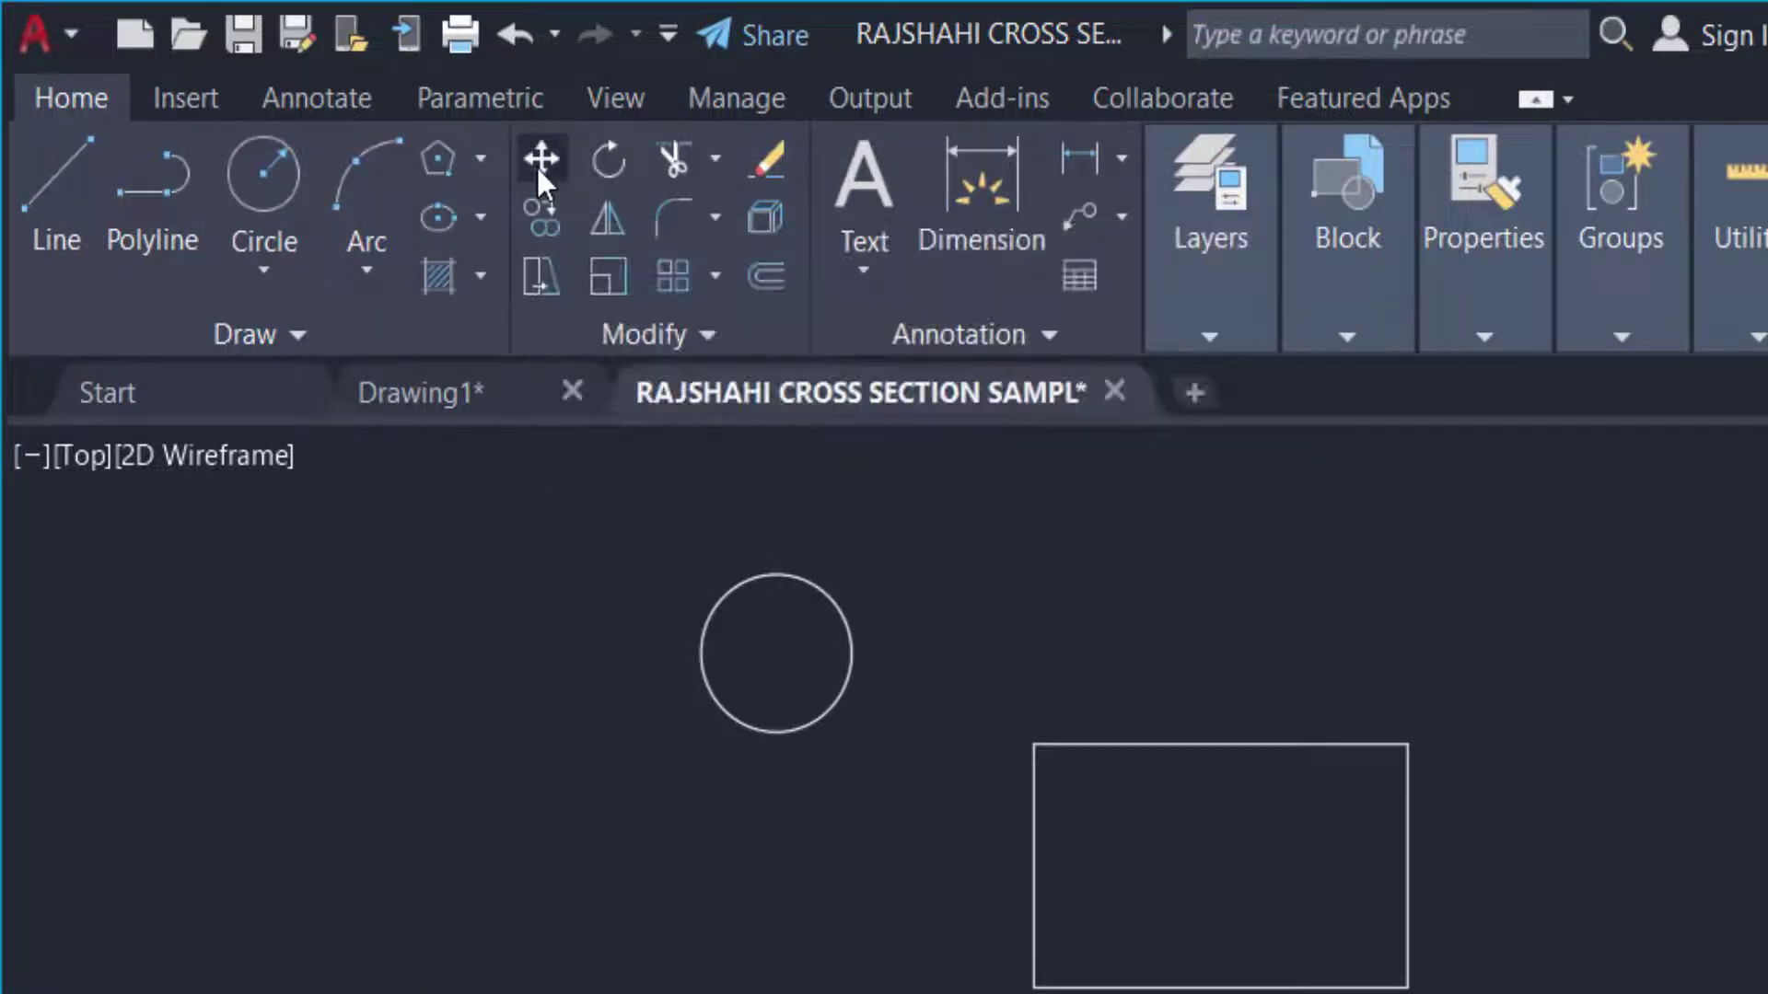
click(702, 653)
key(Return)
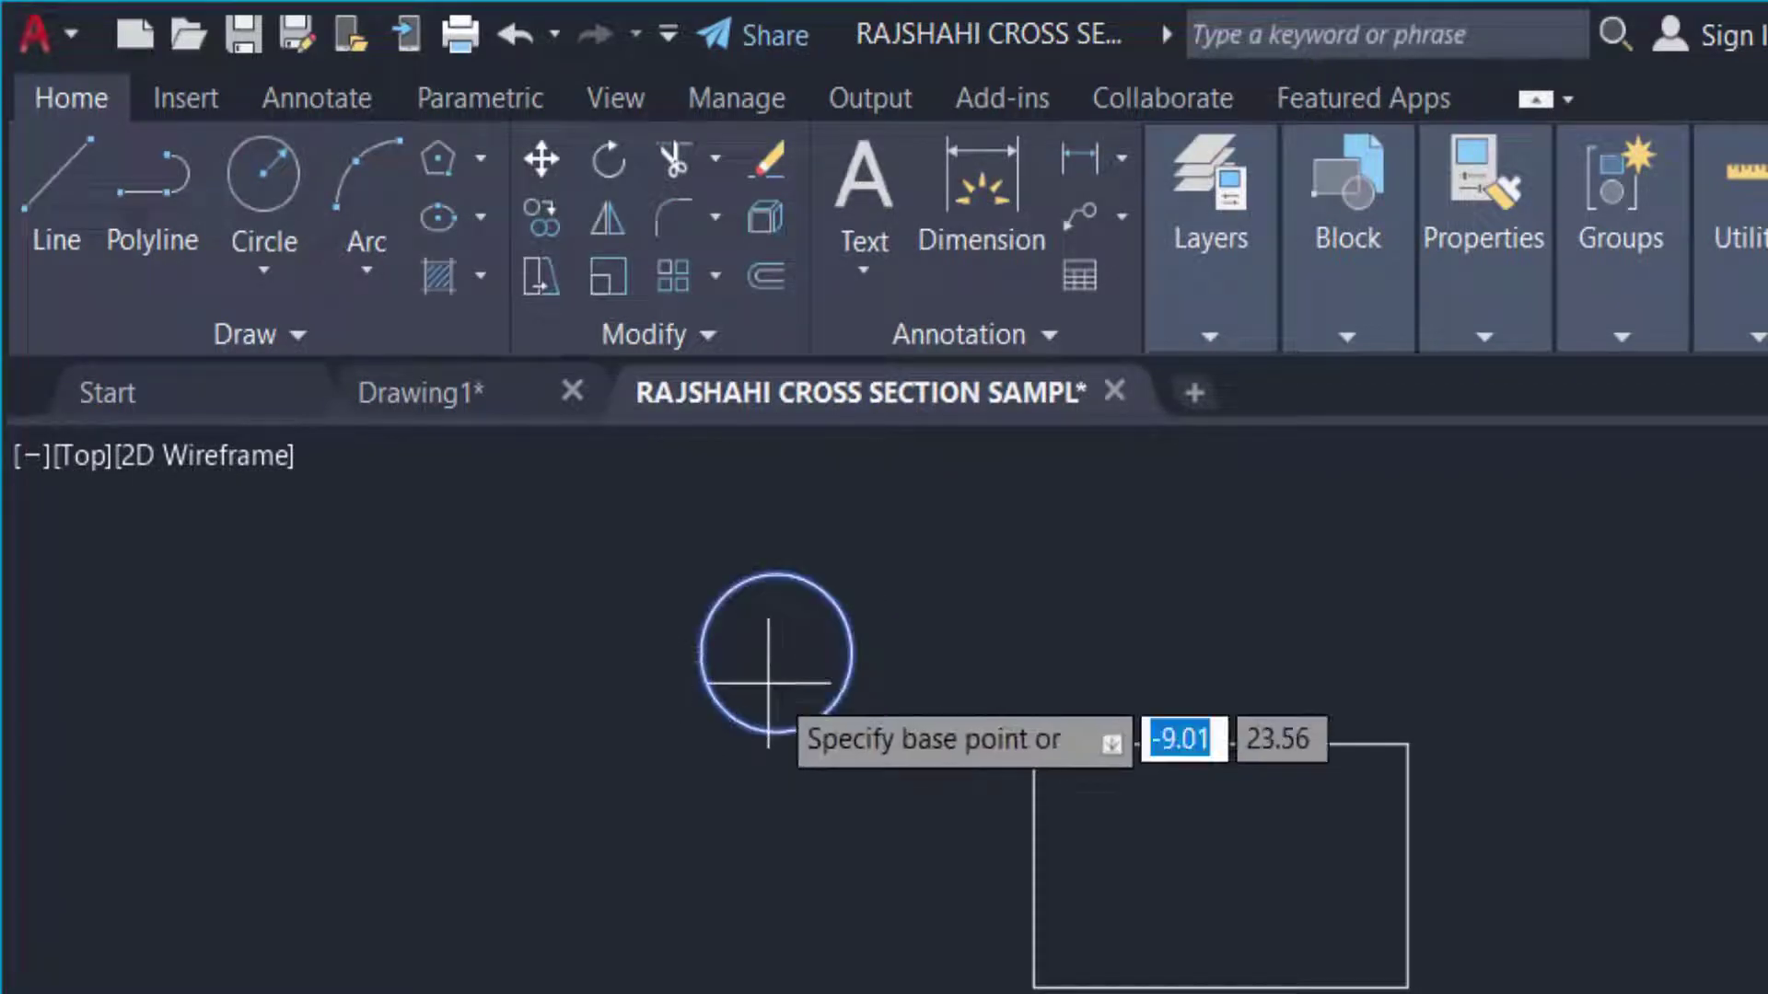
click(776, 653)
click(963, 612)
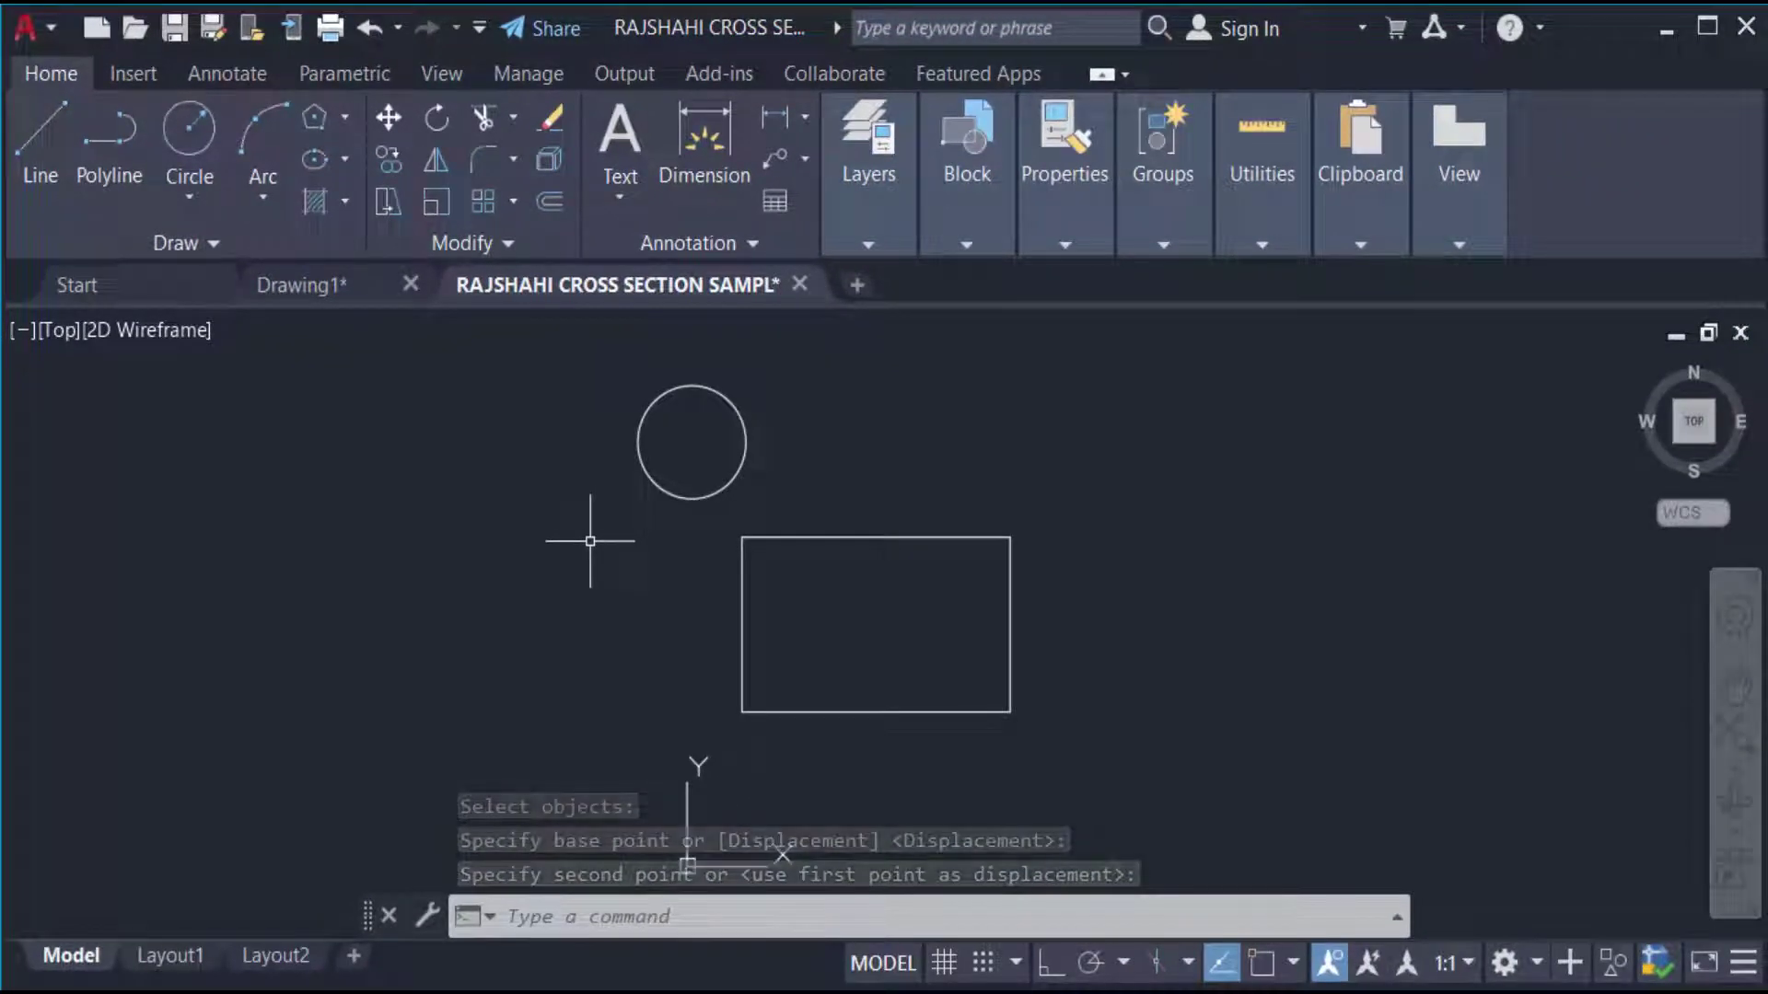
key(Escape)
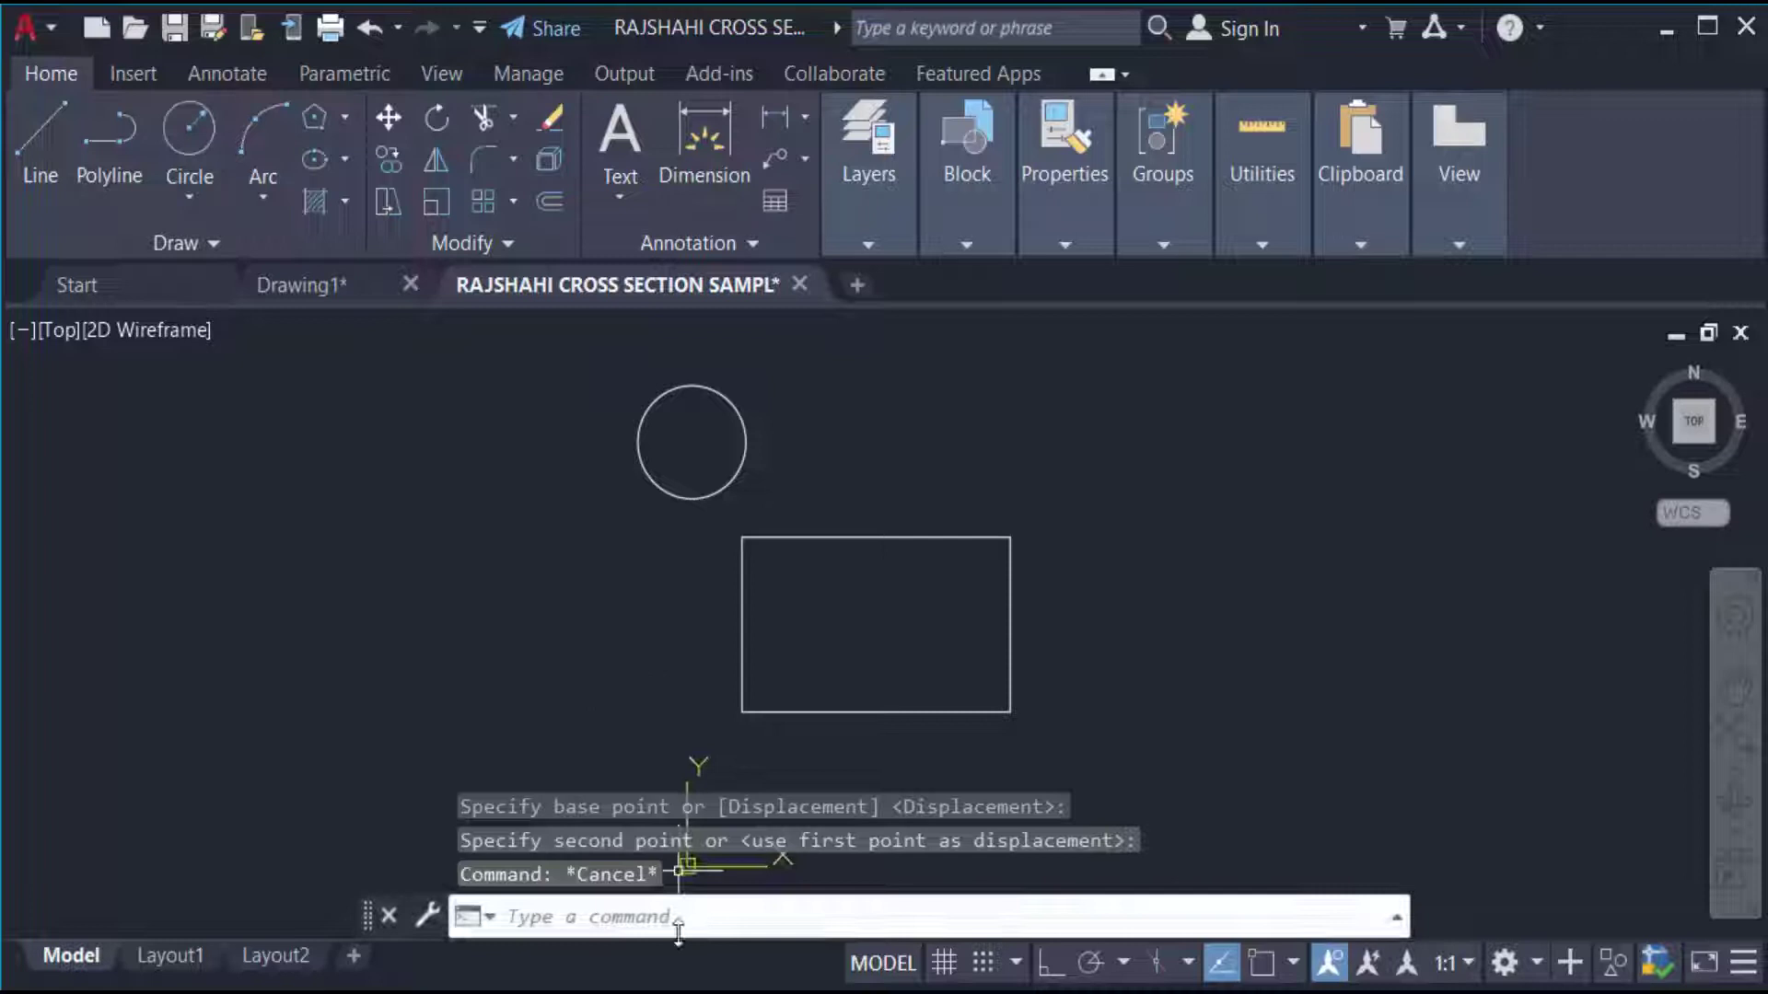
Step: Move the circle with object snap on so that its centre sits on the rectangle's upper-left corner
text(m)
key(Return)
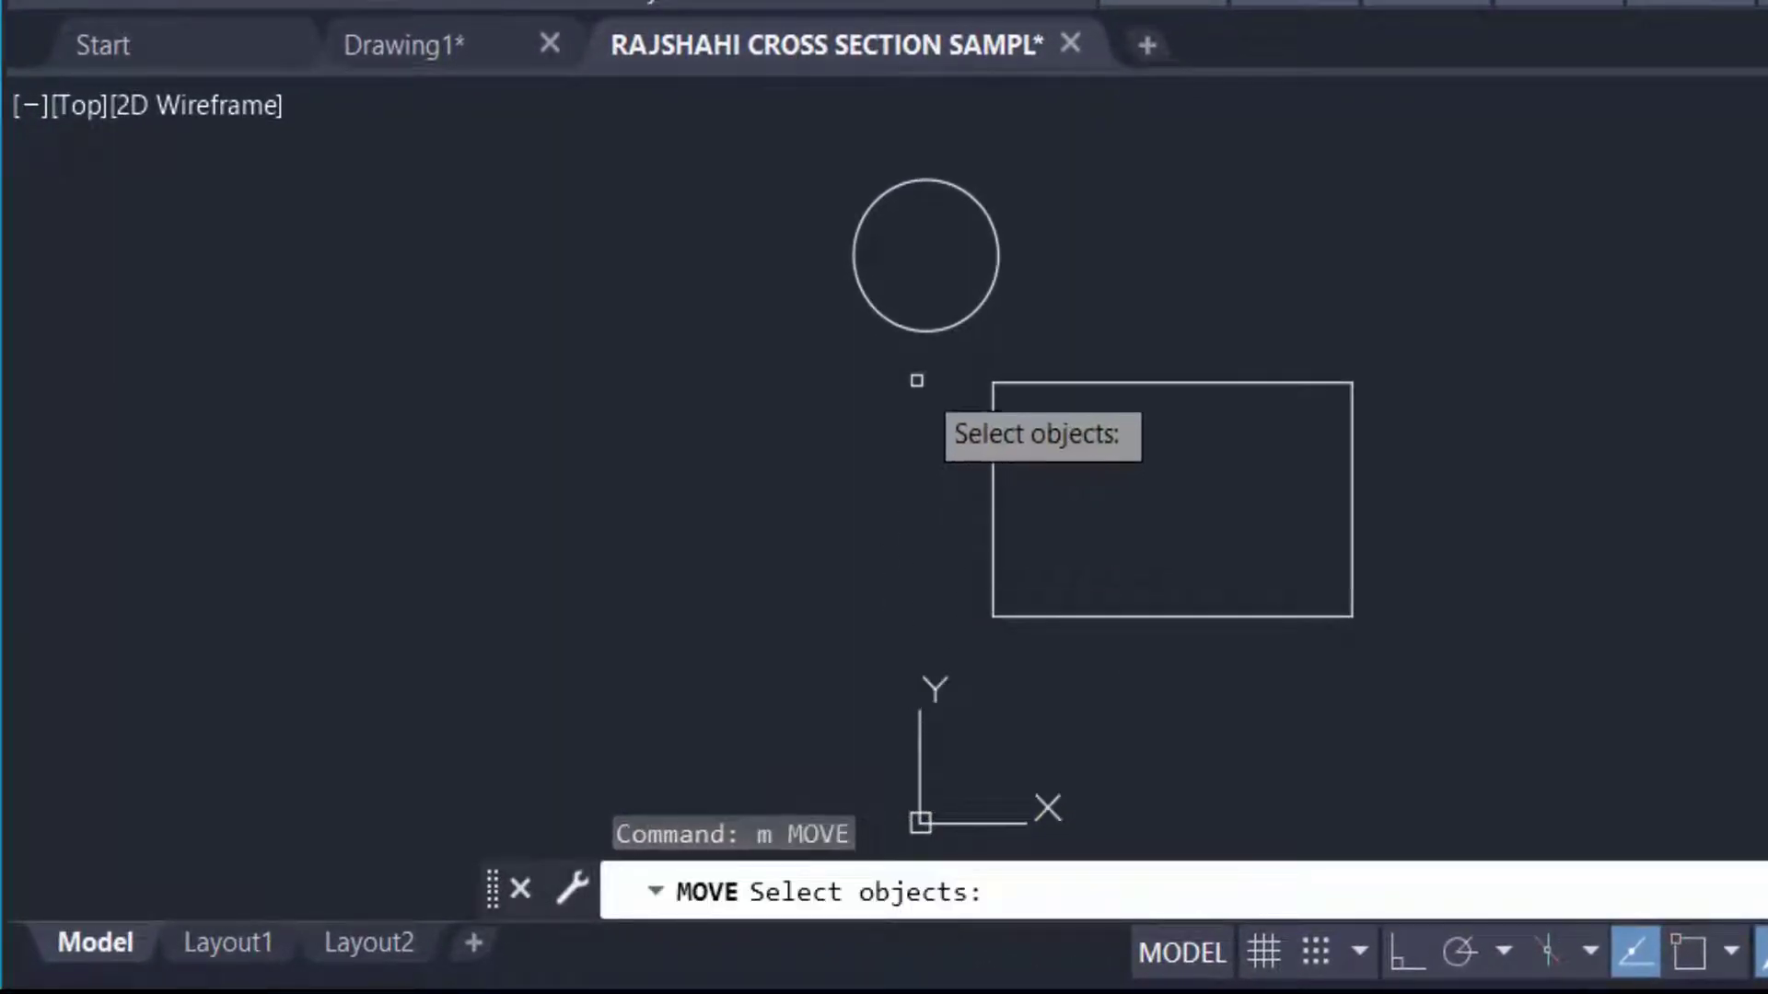
click(946, 326)
key(Return)
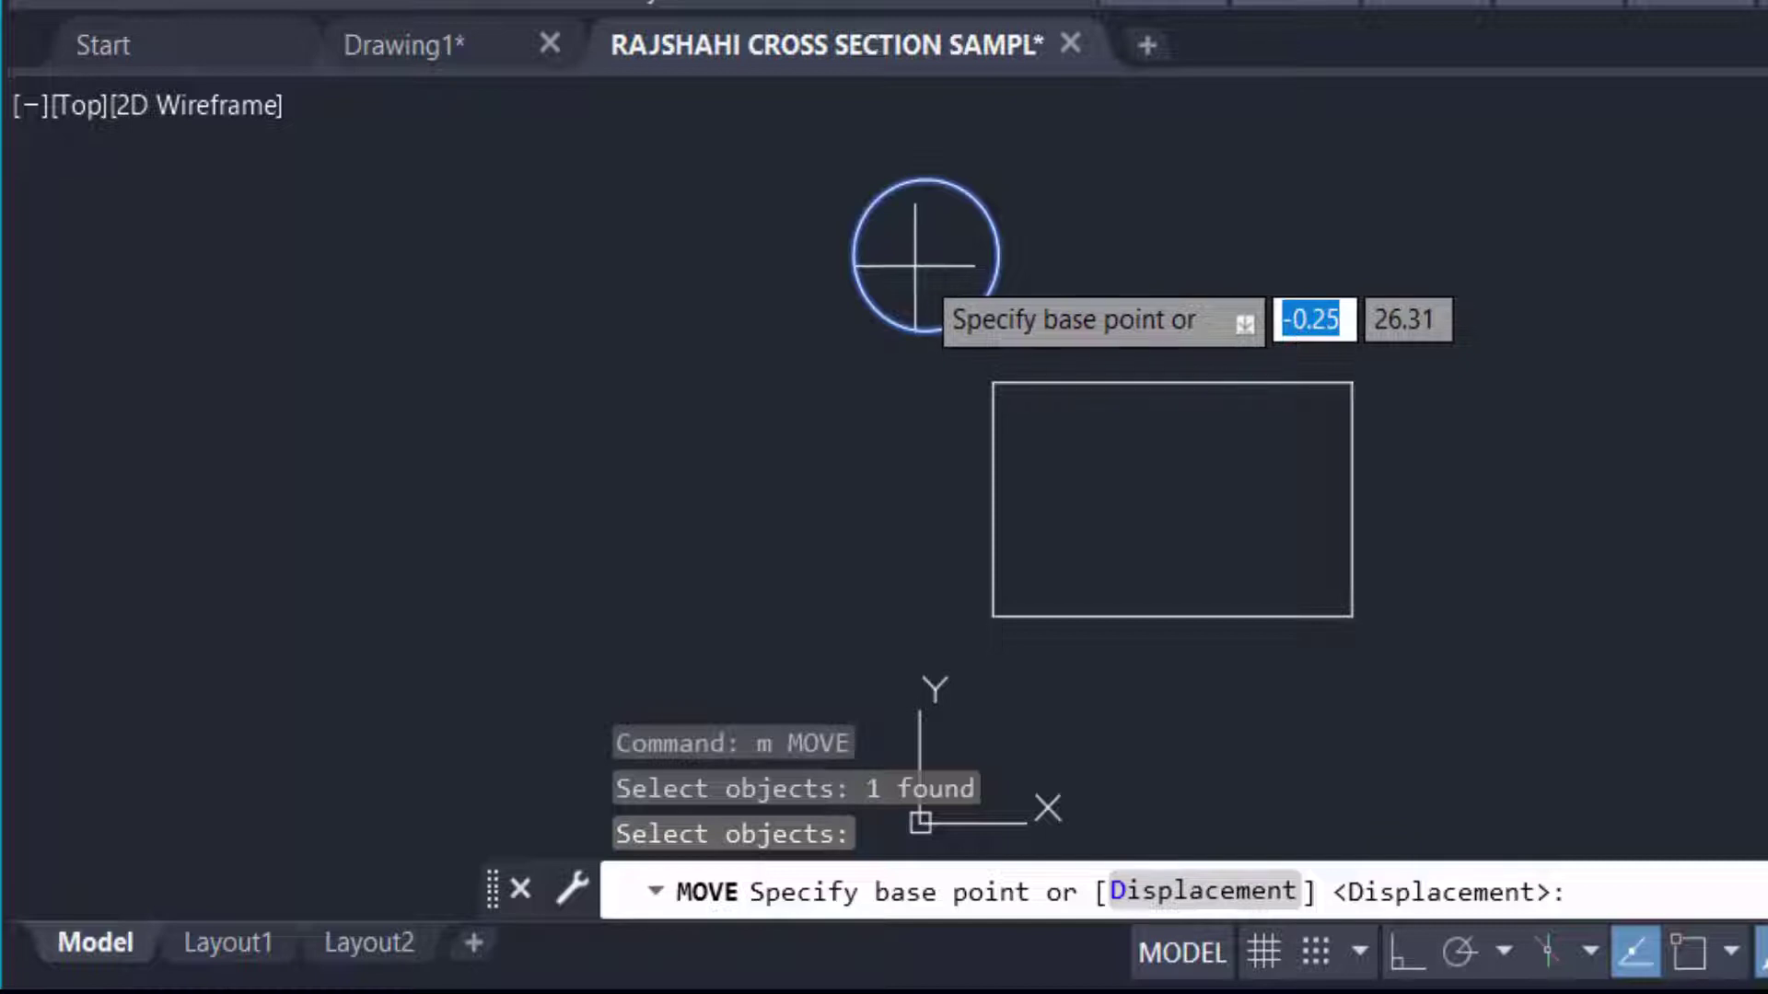
key(F3)
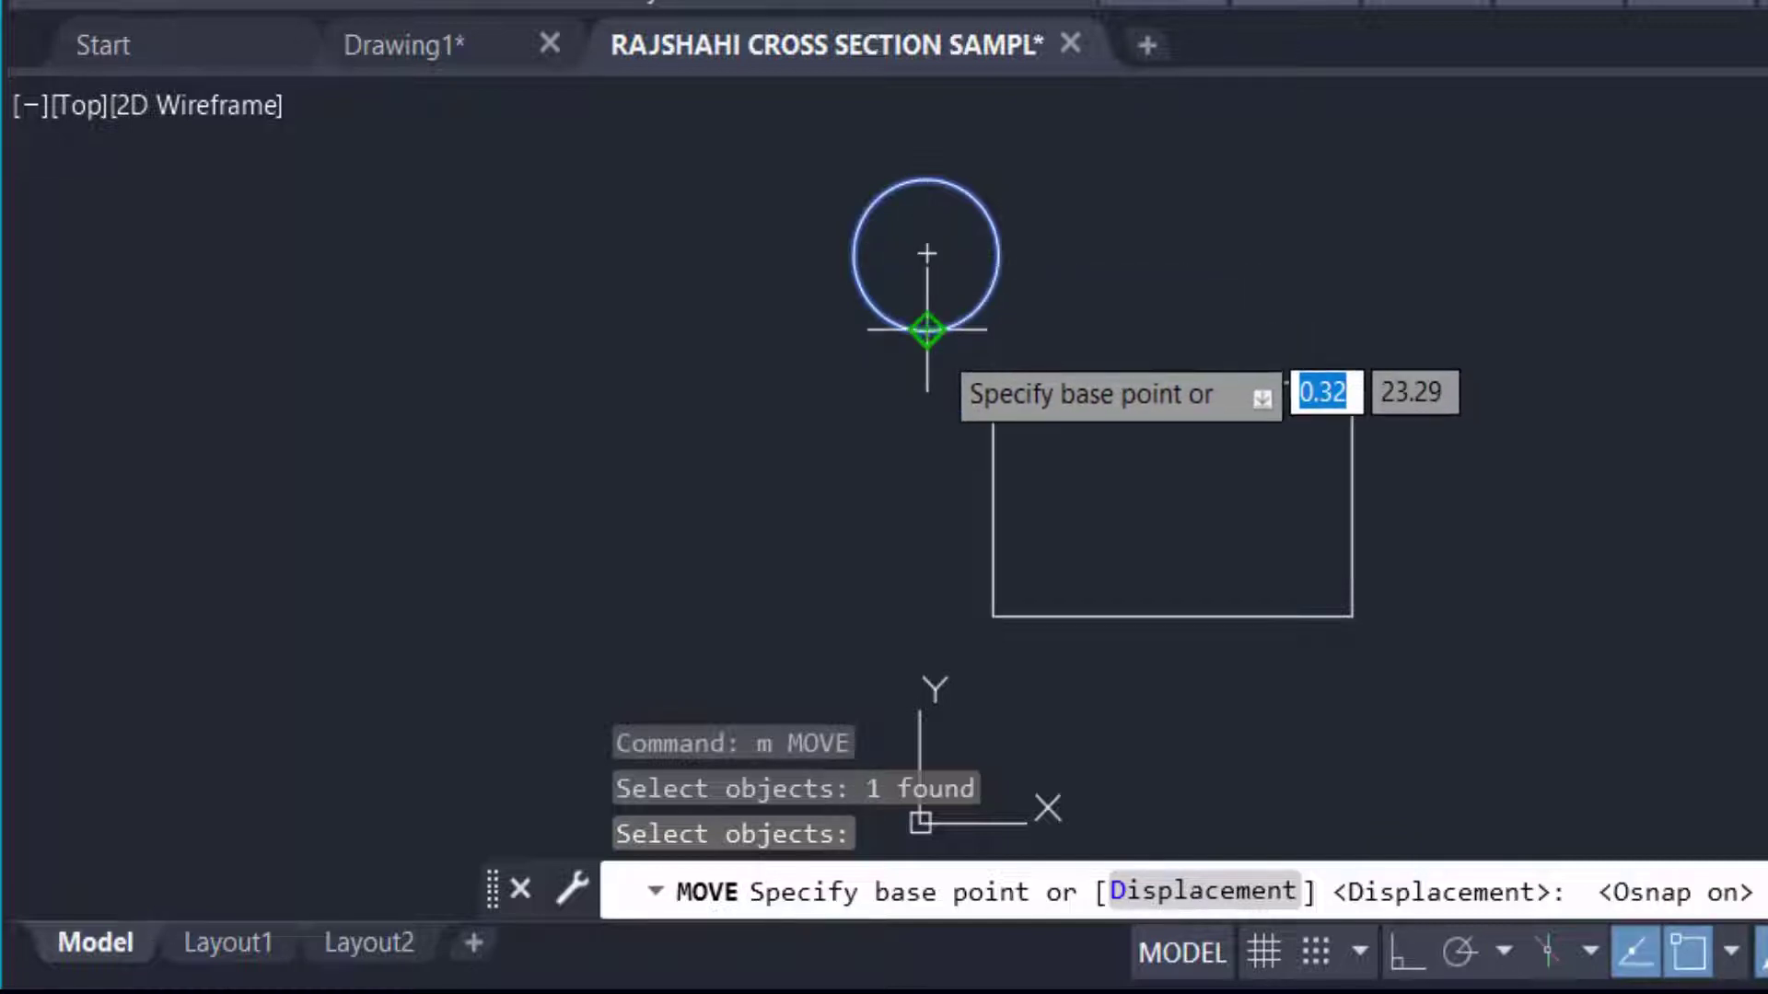
click(924, 255)
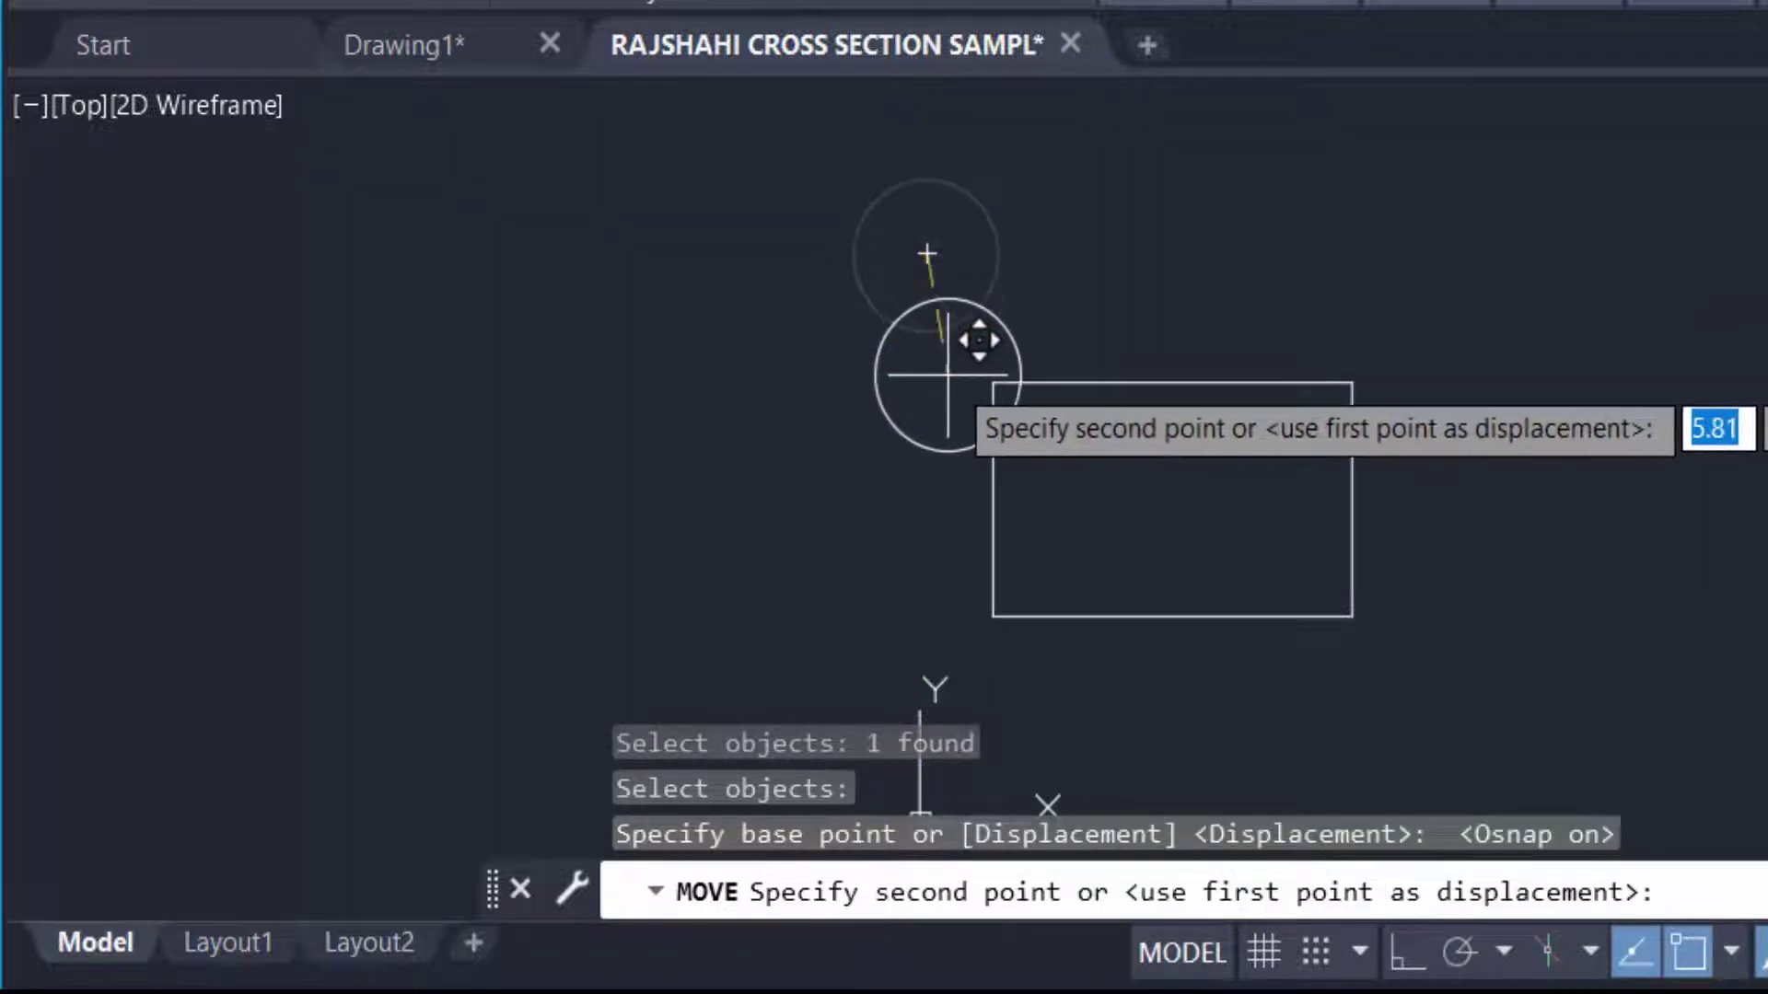
click(993, 383)
scroll(907, 437, down, 2)
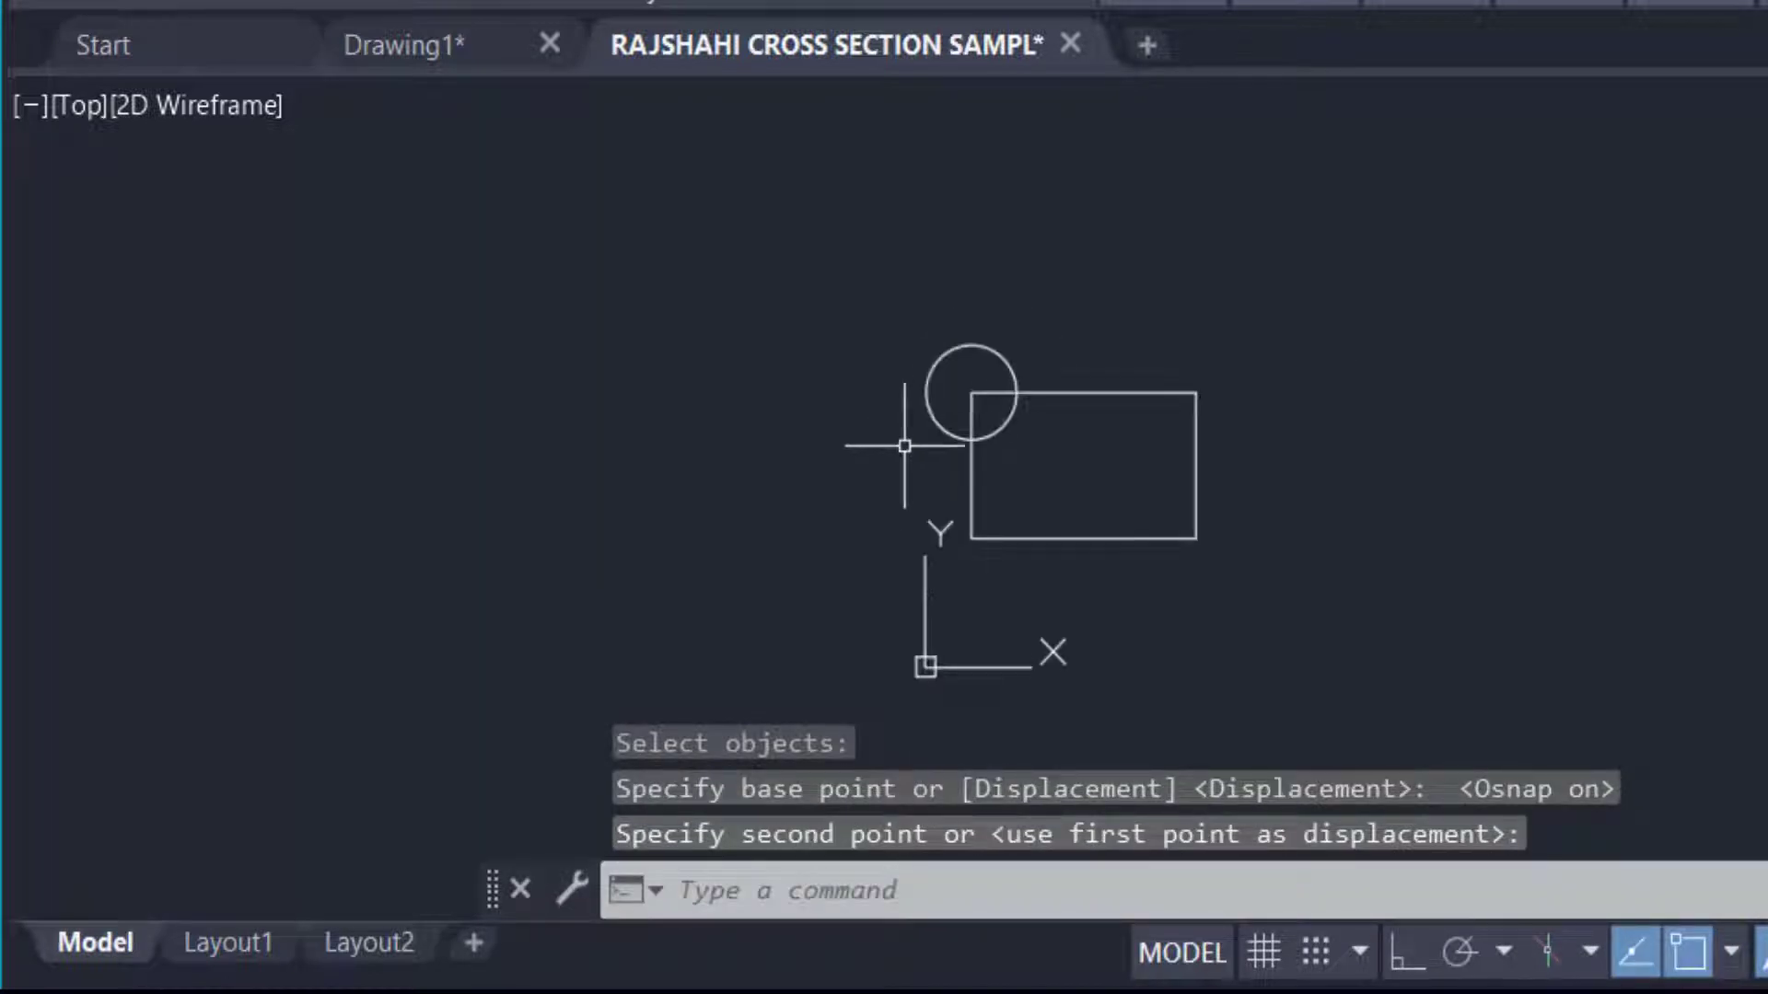
scroll(956, 468, up, 4)
scroll(967, 460, down, 2)
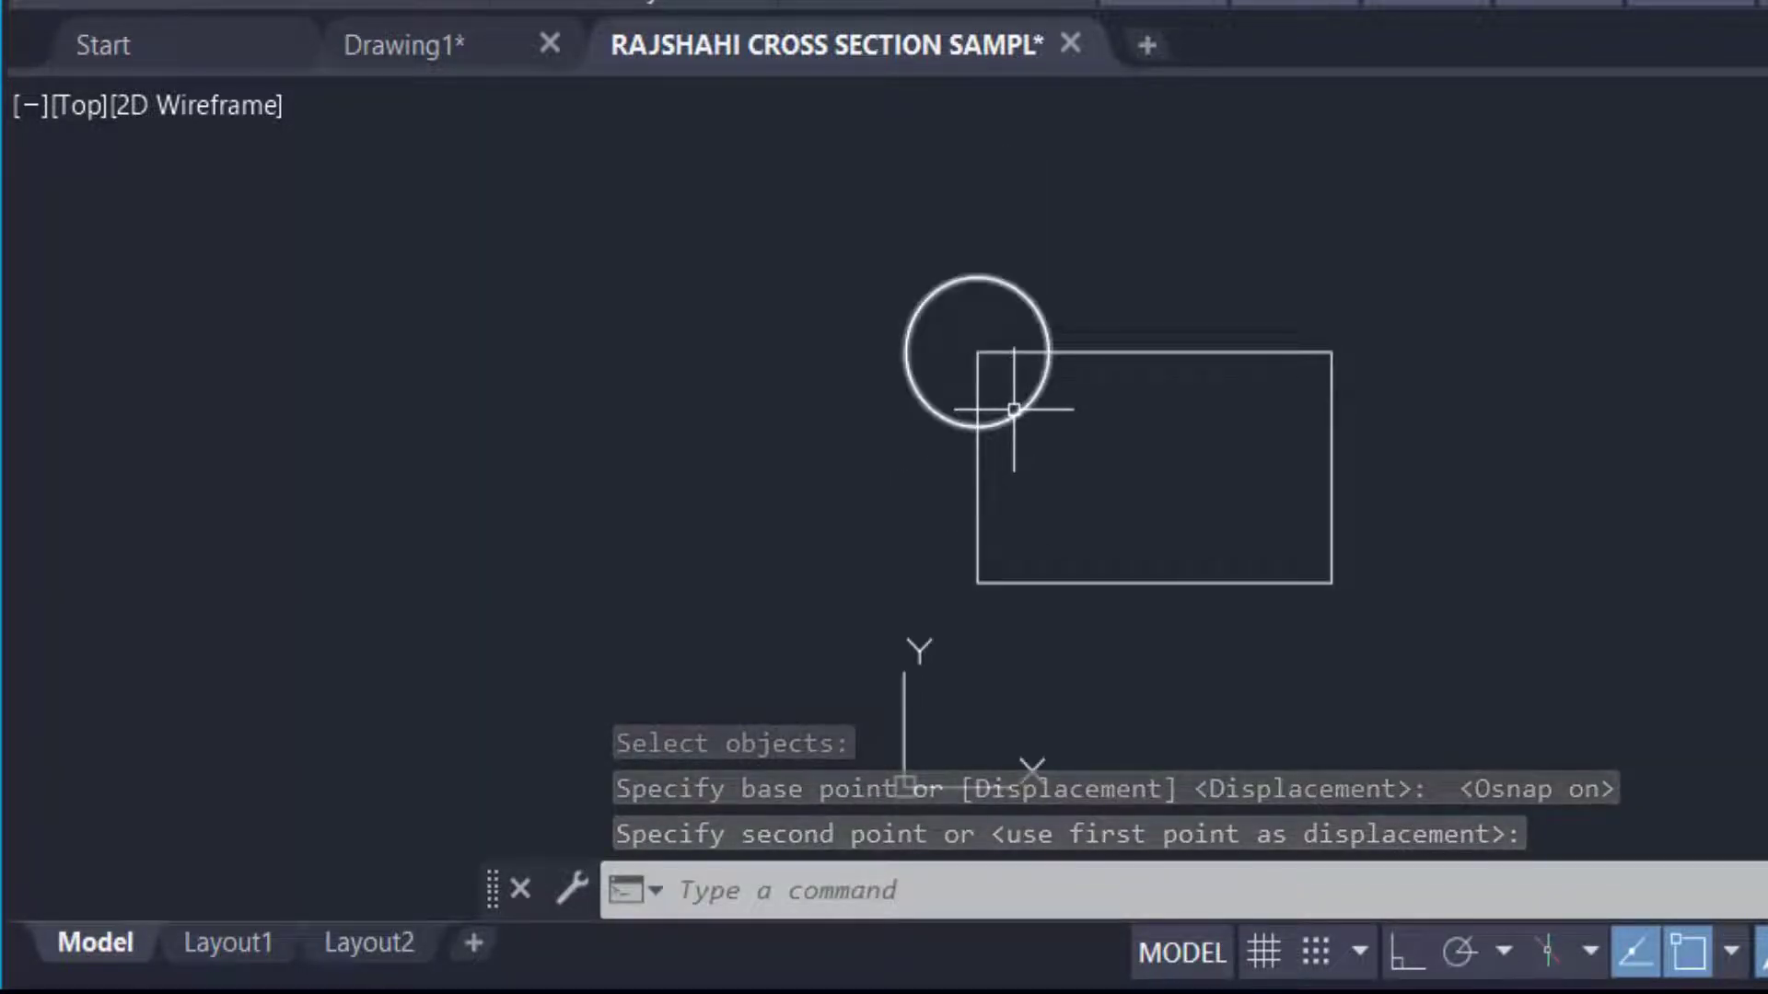
scroll(1004, 368, down, 3)
scroll(1018, 387, up, 3)
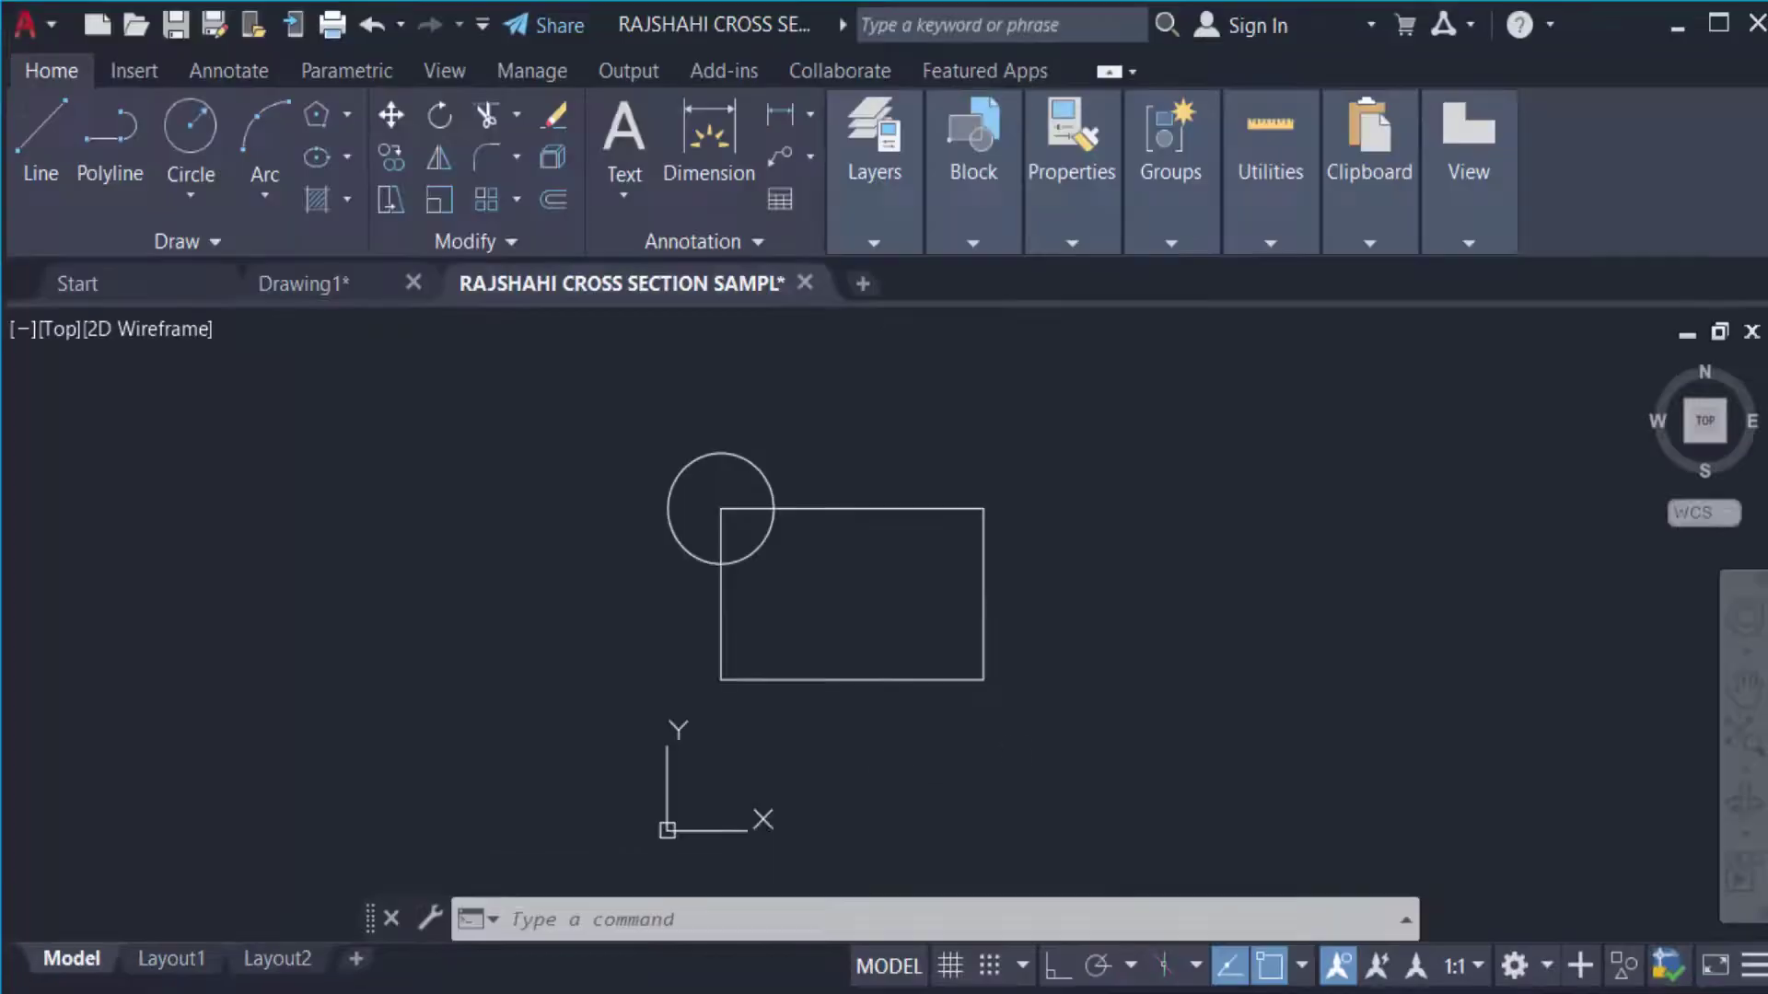
Step: Move the circle and rectangle together from the rectangle's lower-left corner, entering 4,5 as the second point
key(Escape)
key(Escape)
text(m)
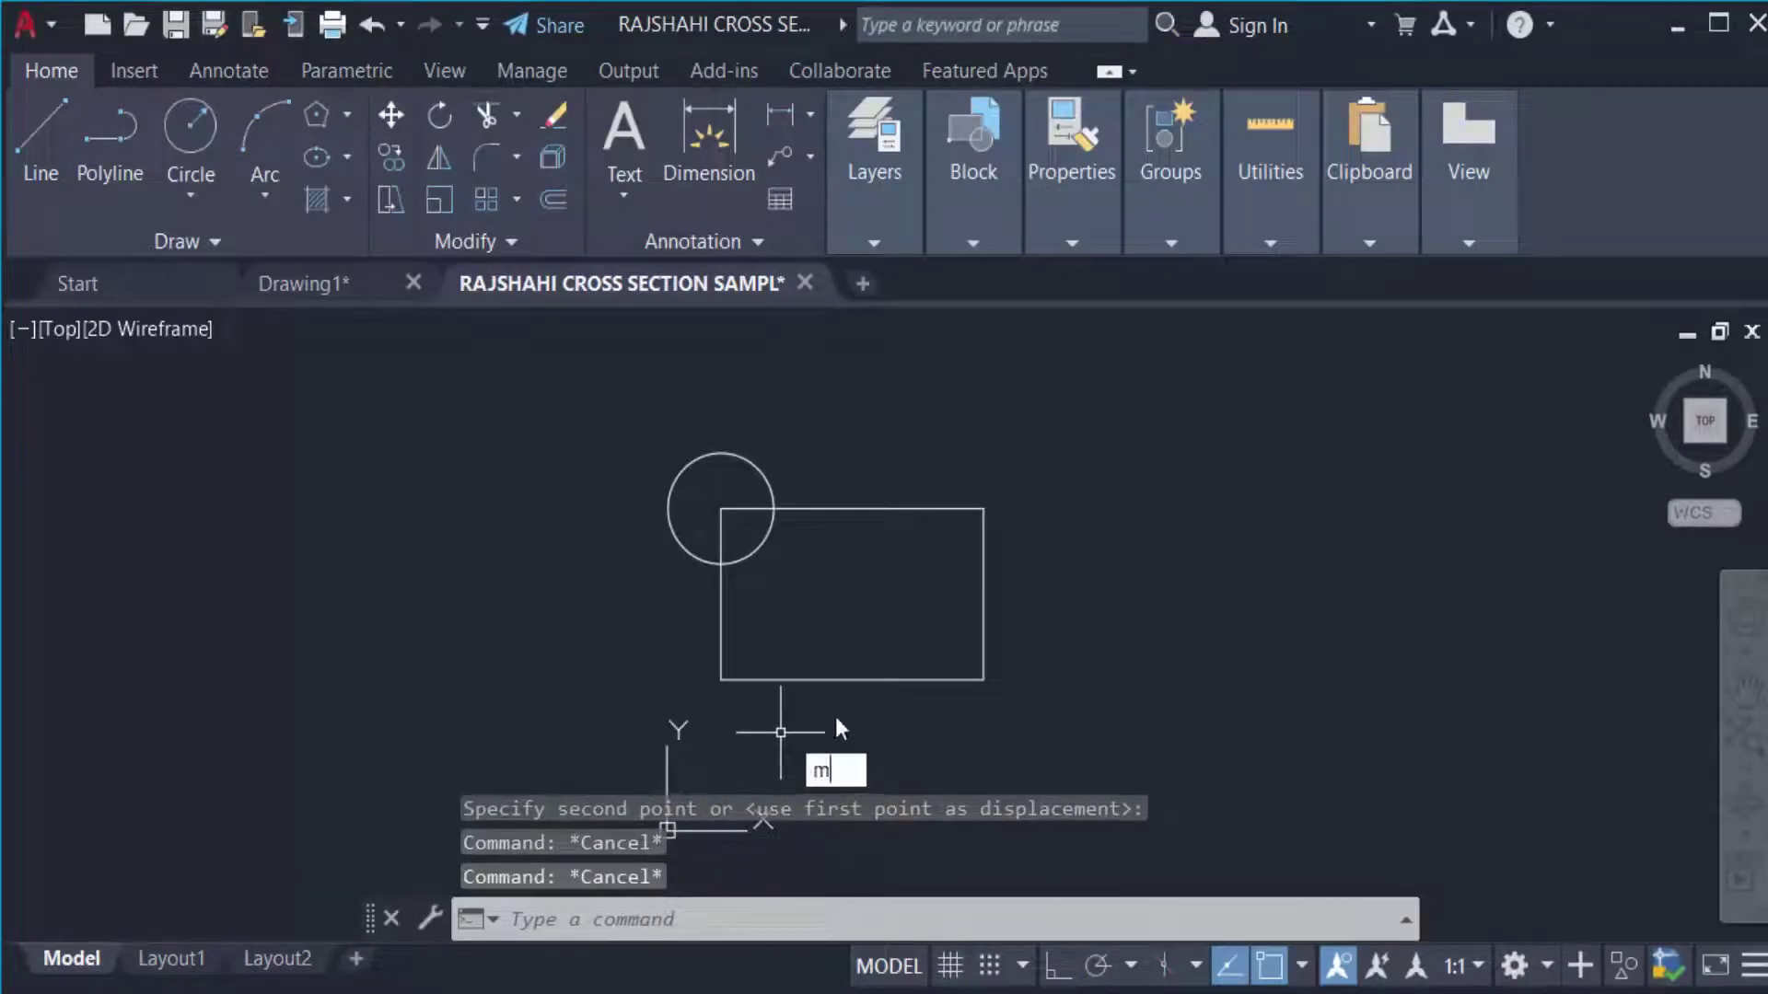
key(Return)
click(1034, 721)
click(617, 455)
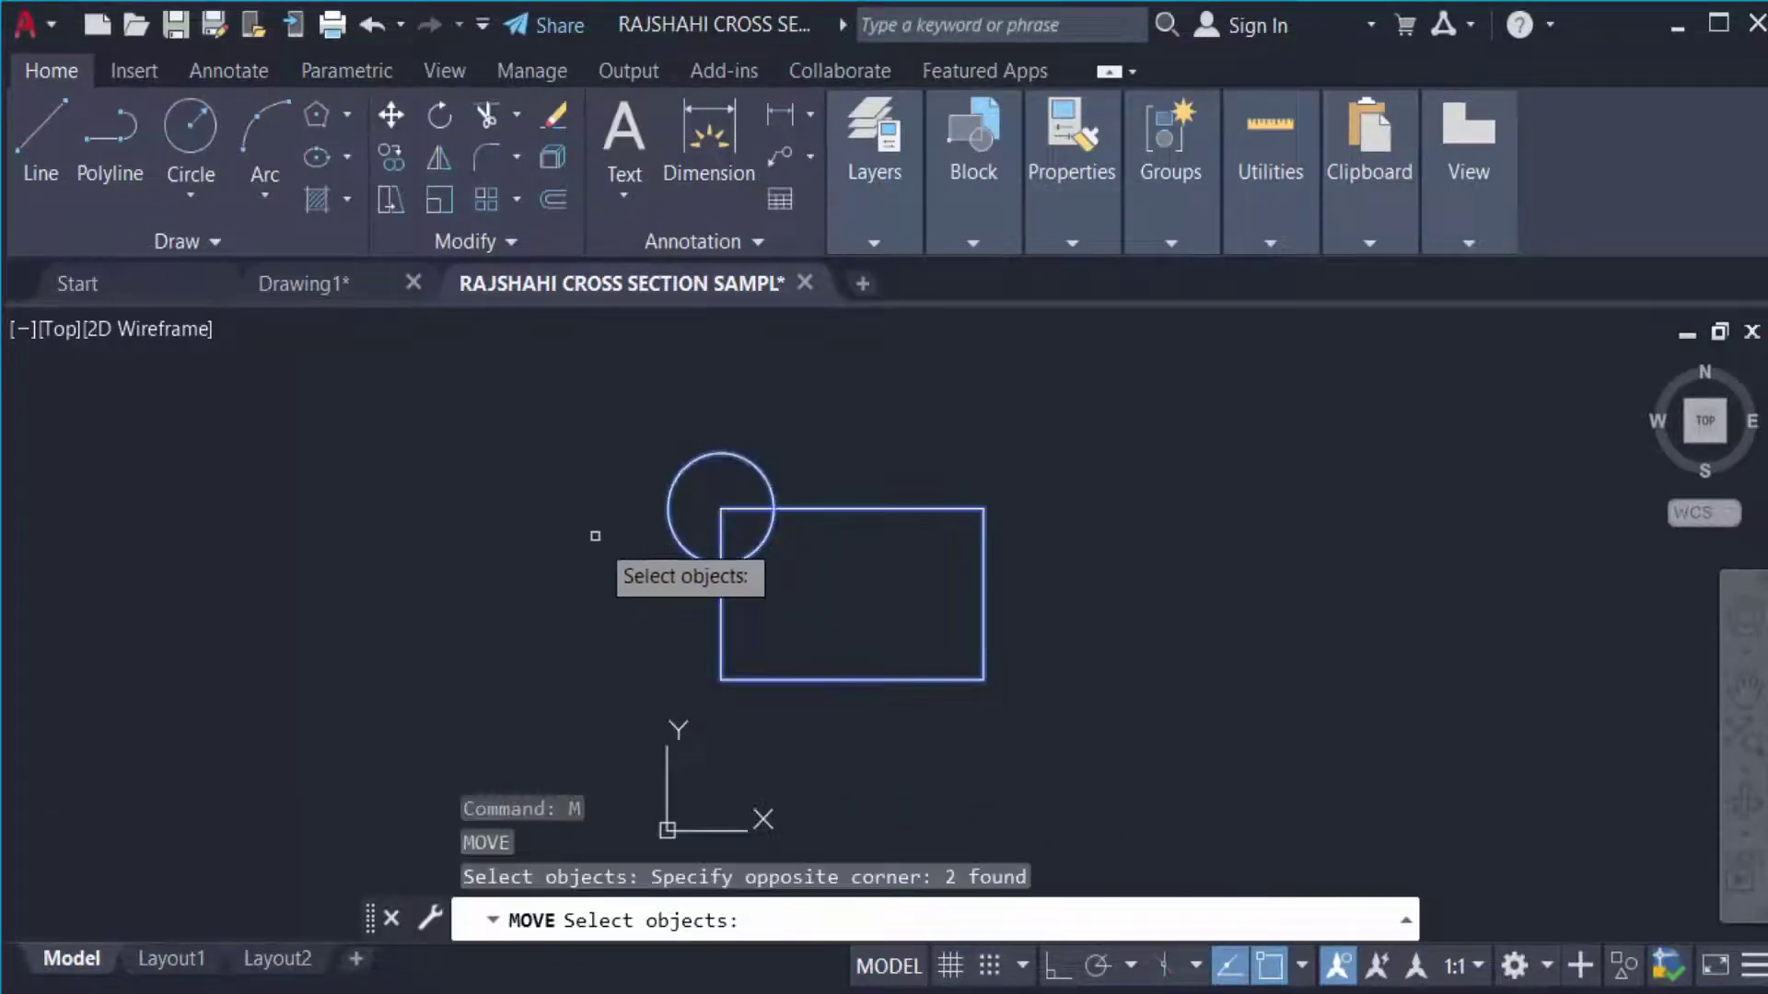
key(Return)
click(721, 681)
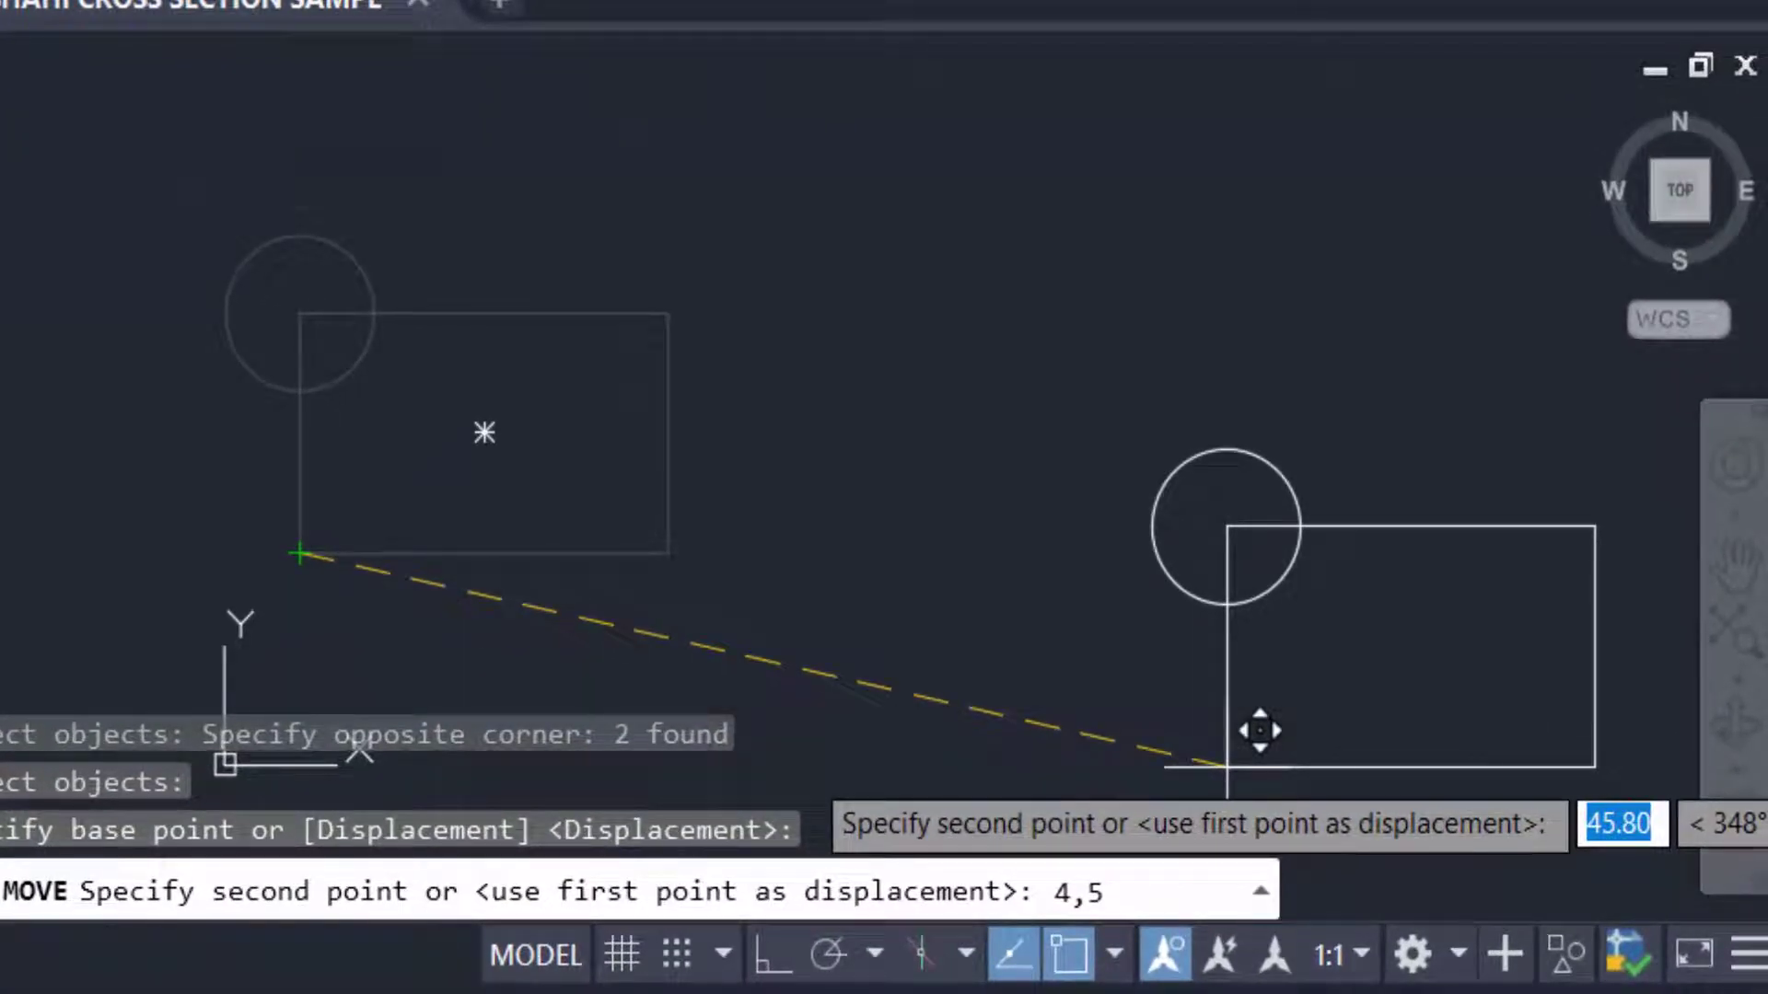
key(Return)
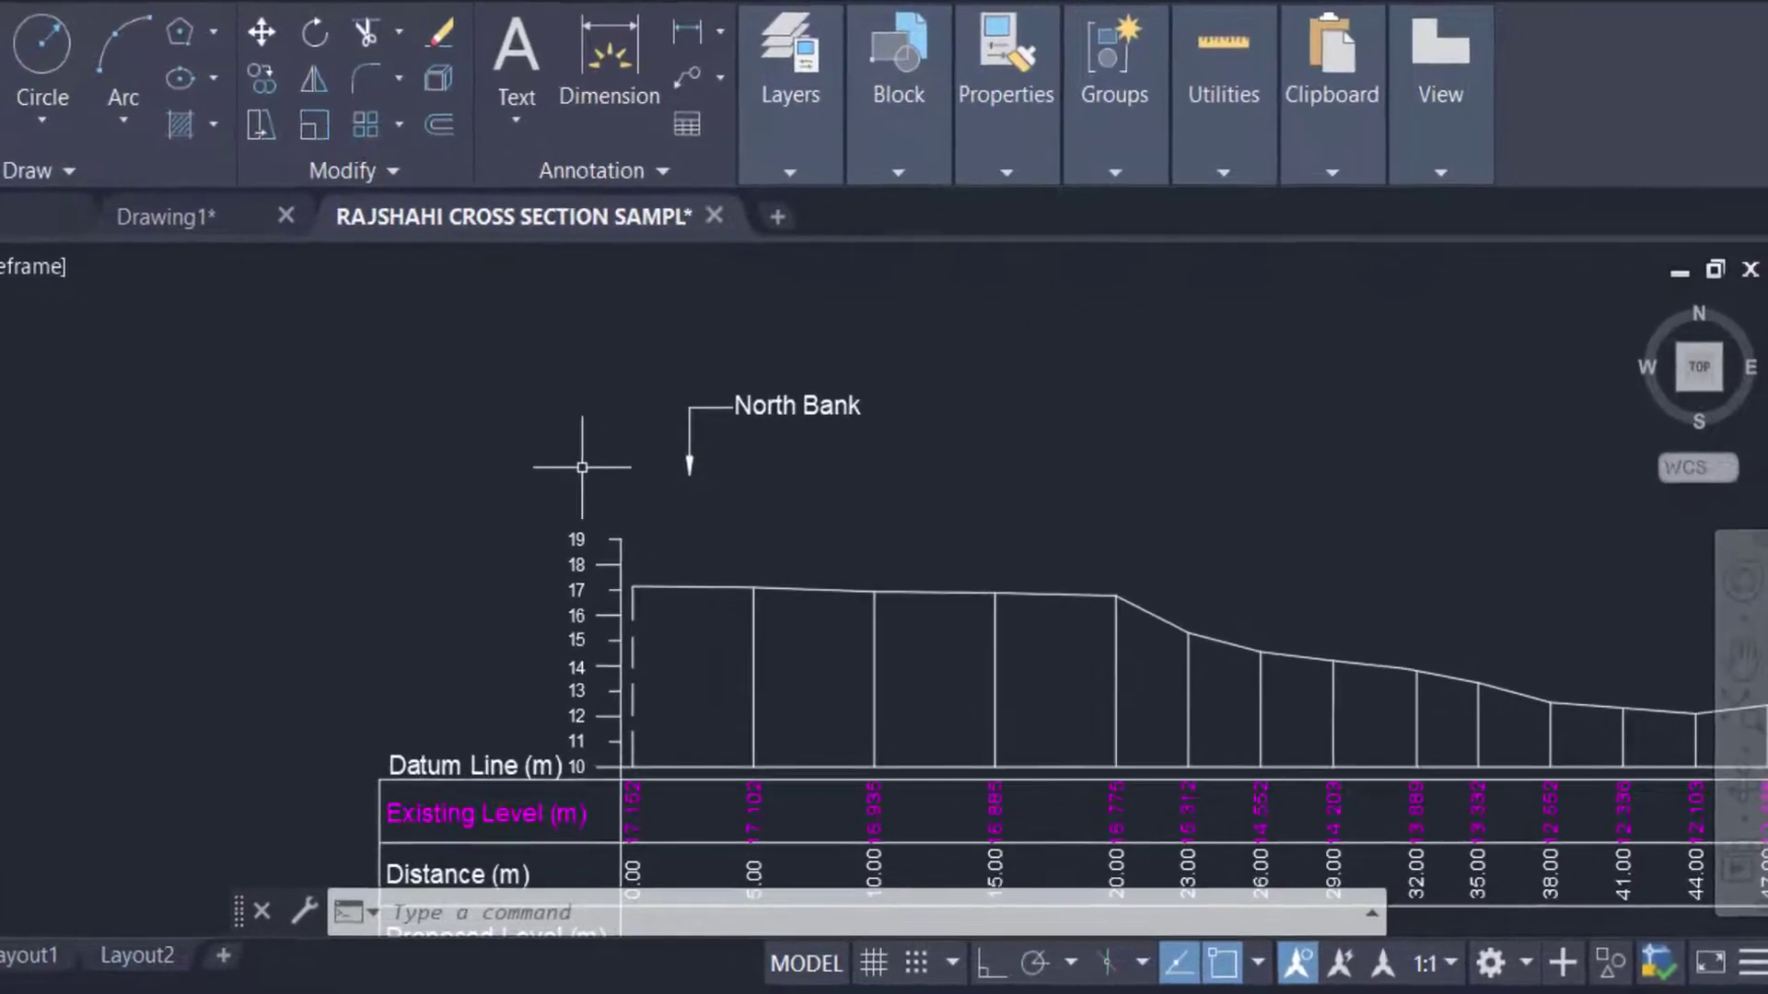
Step: Move the North Bank label with its arrow so that the arrow points at the first point of the ground profile
scroll(609, 402, up, 4)
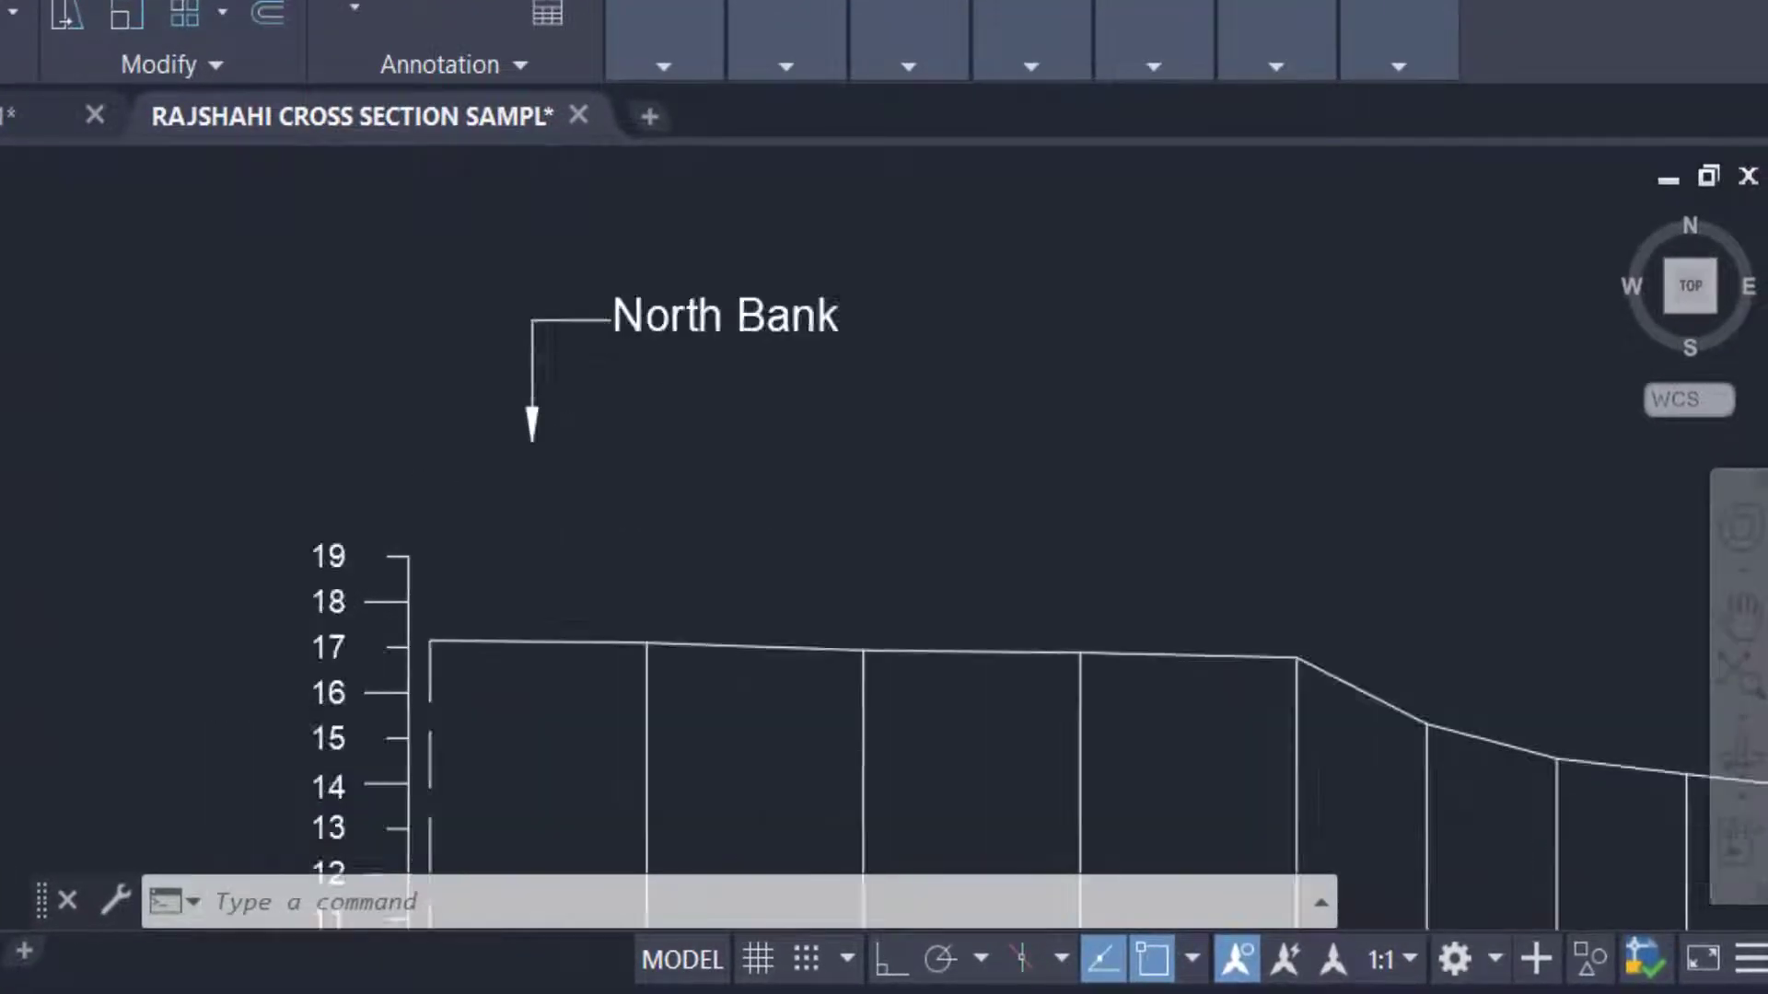
scroll(557, 383, down, 4)
scroll(549, 370, up, 2)
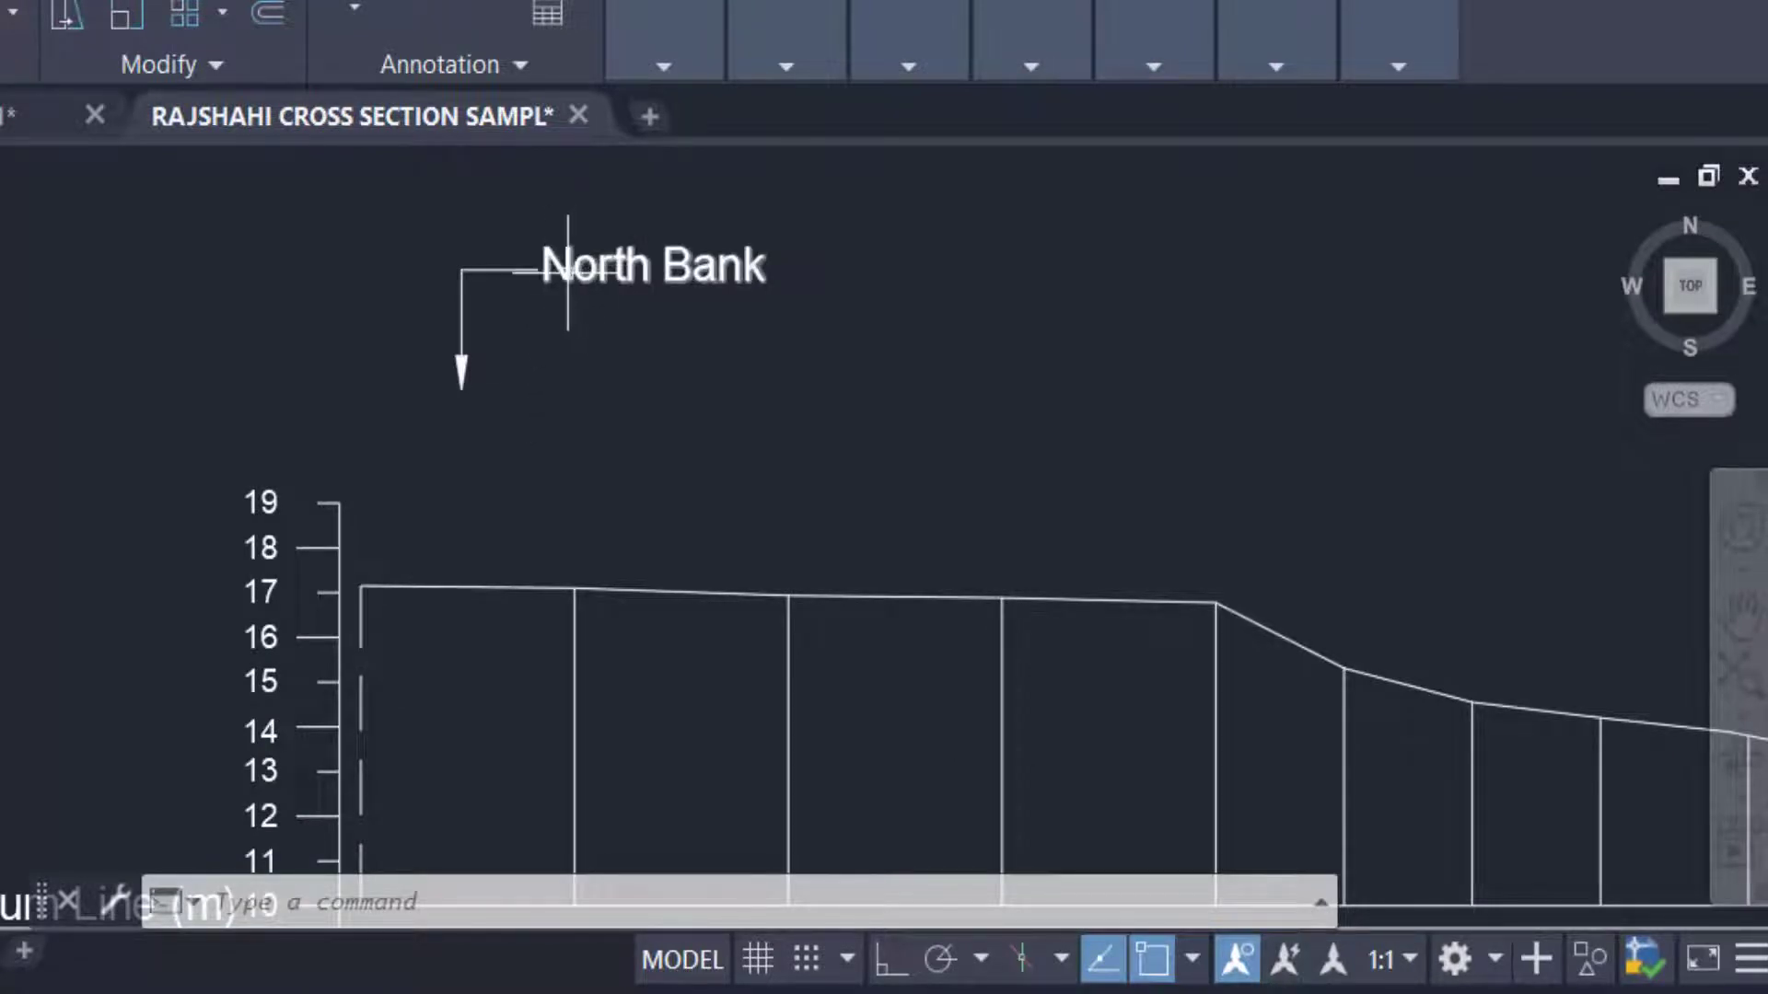
key(Escape)
key(Escape)
key(Escape)
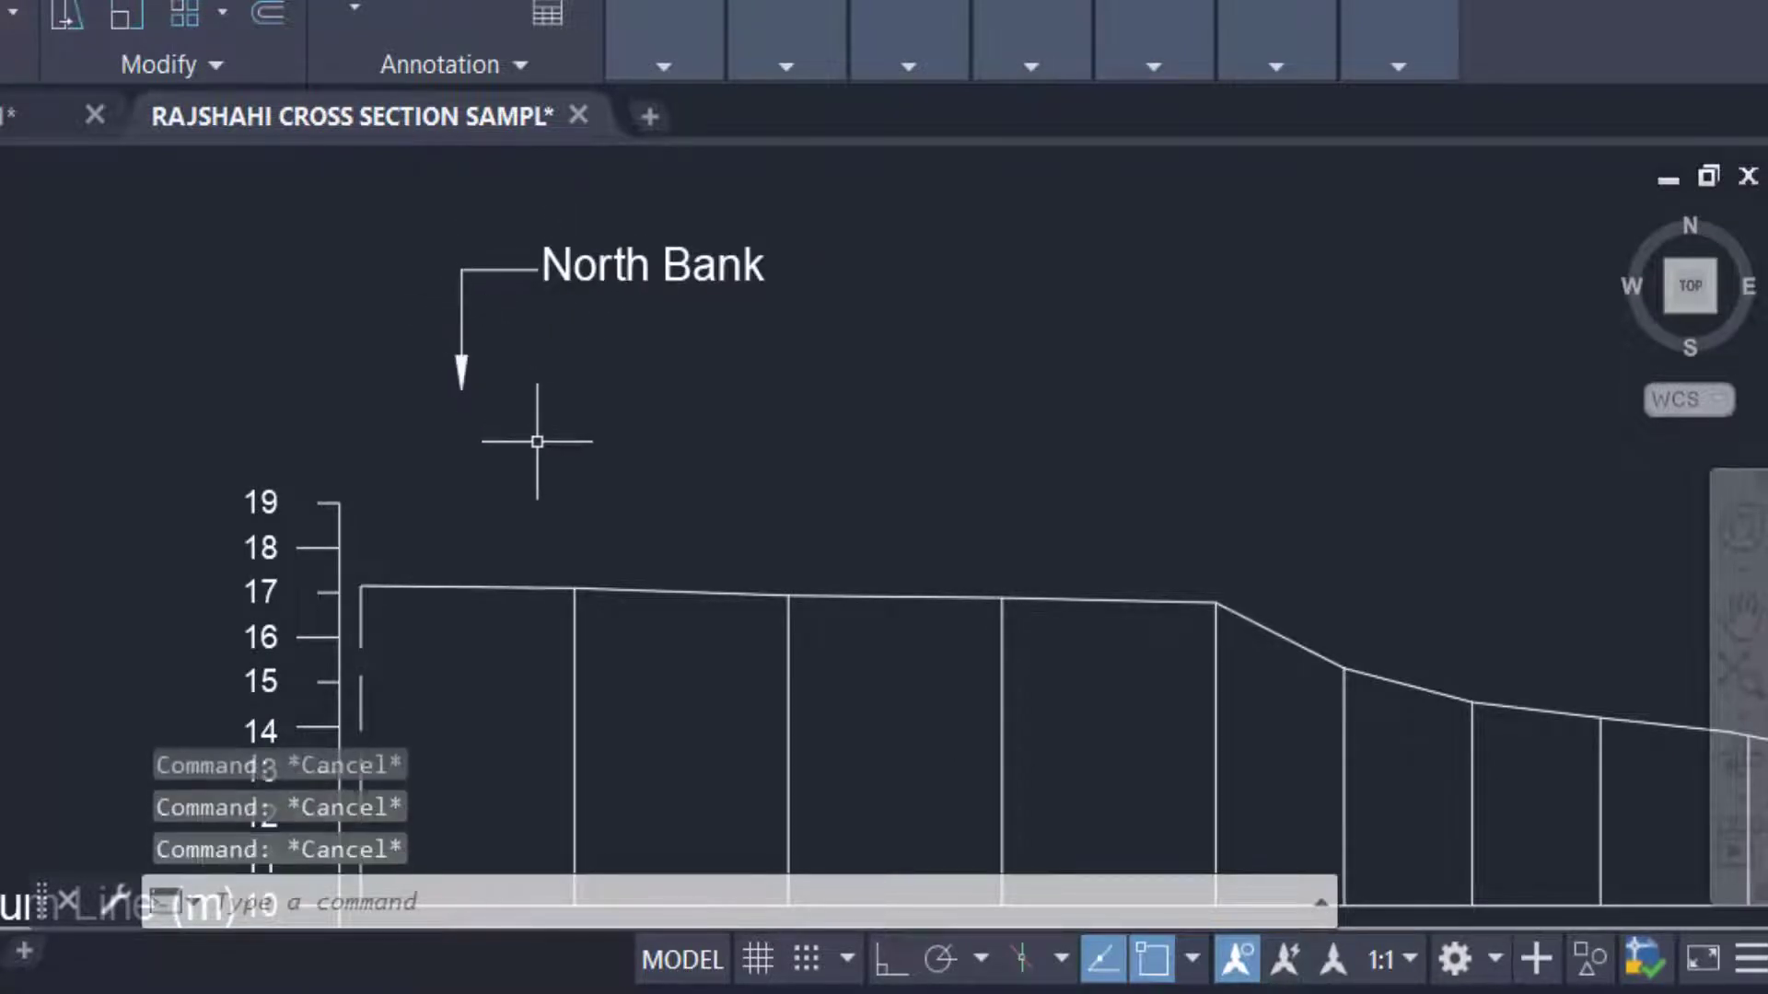
text(m)
key(Return)
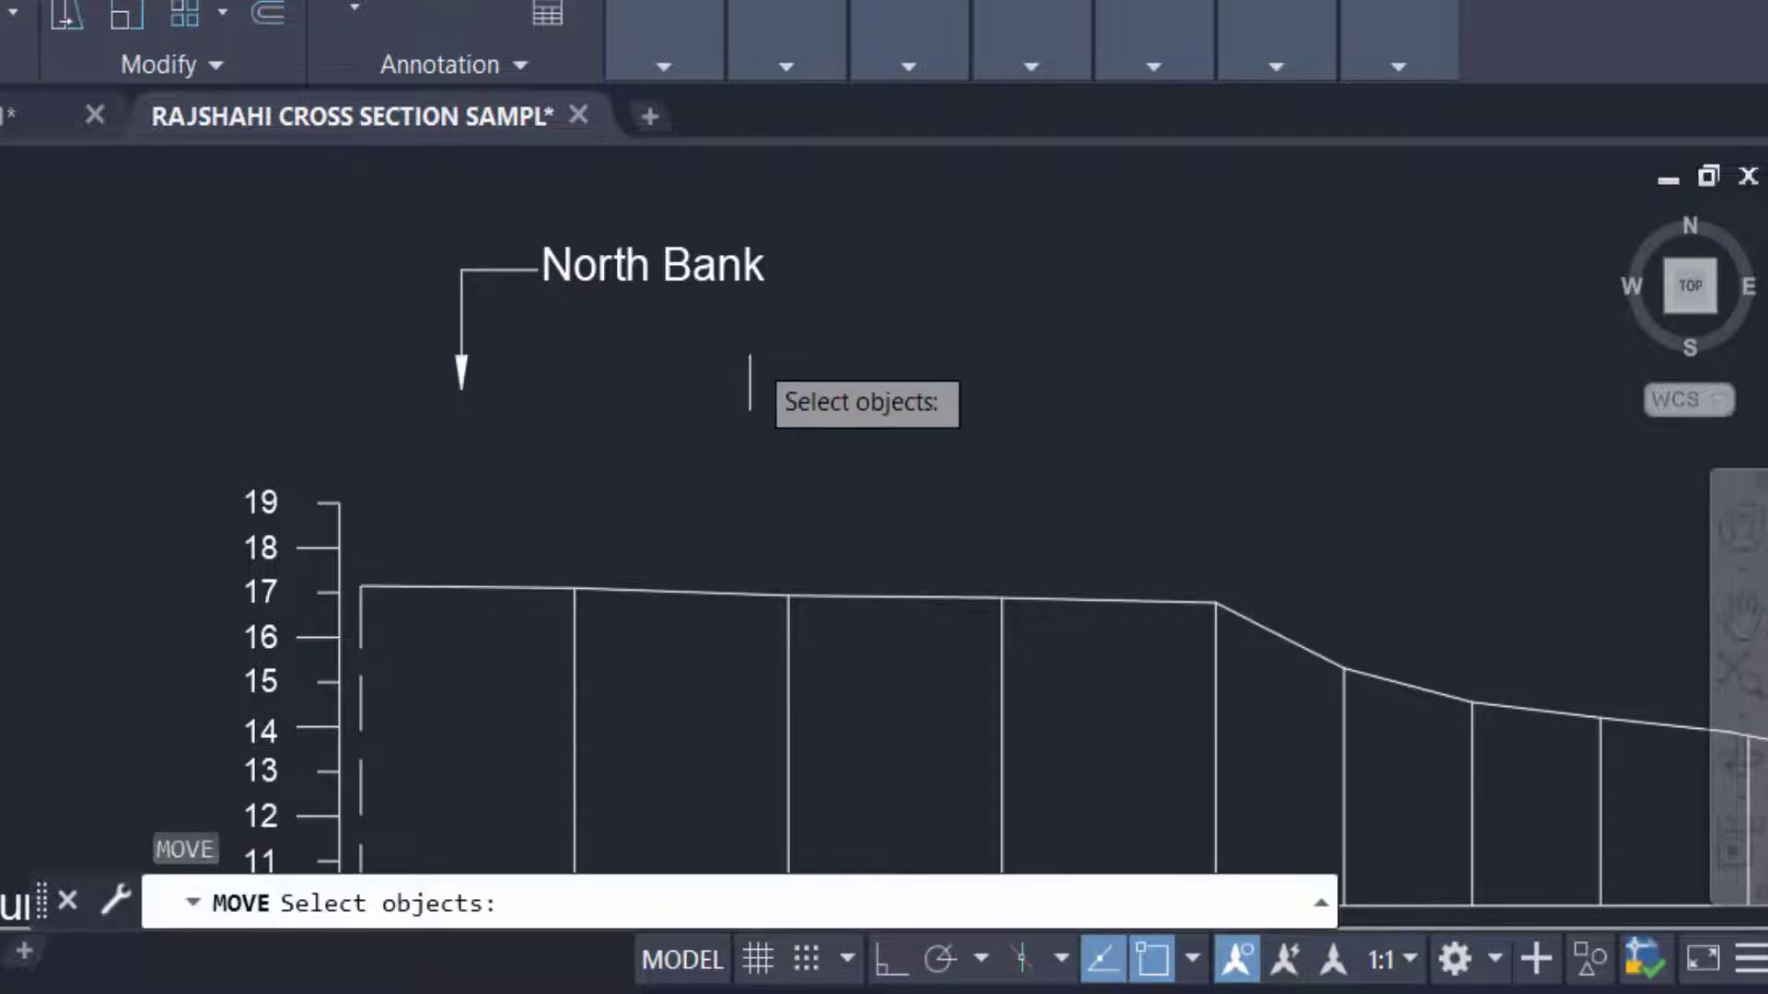
click(750, 353)
click(417, 225)
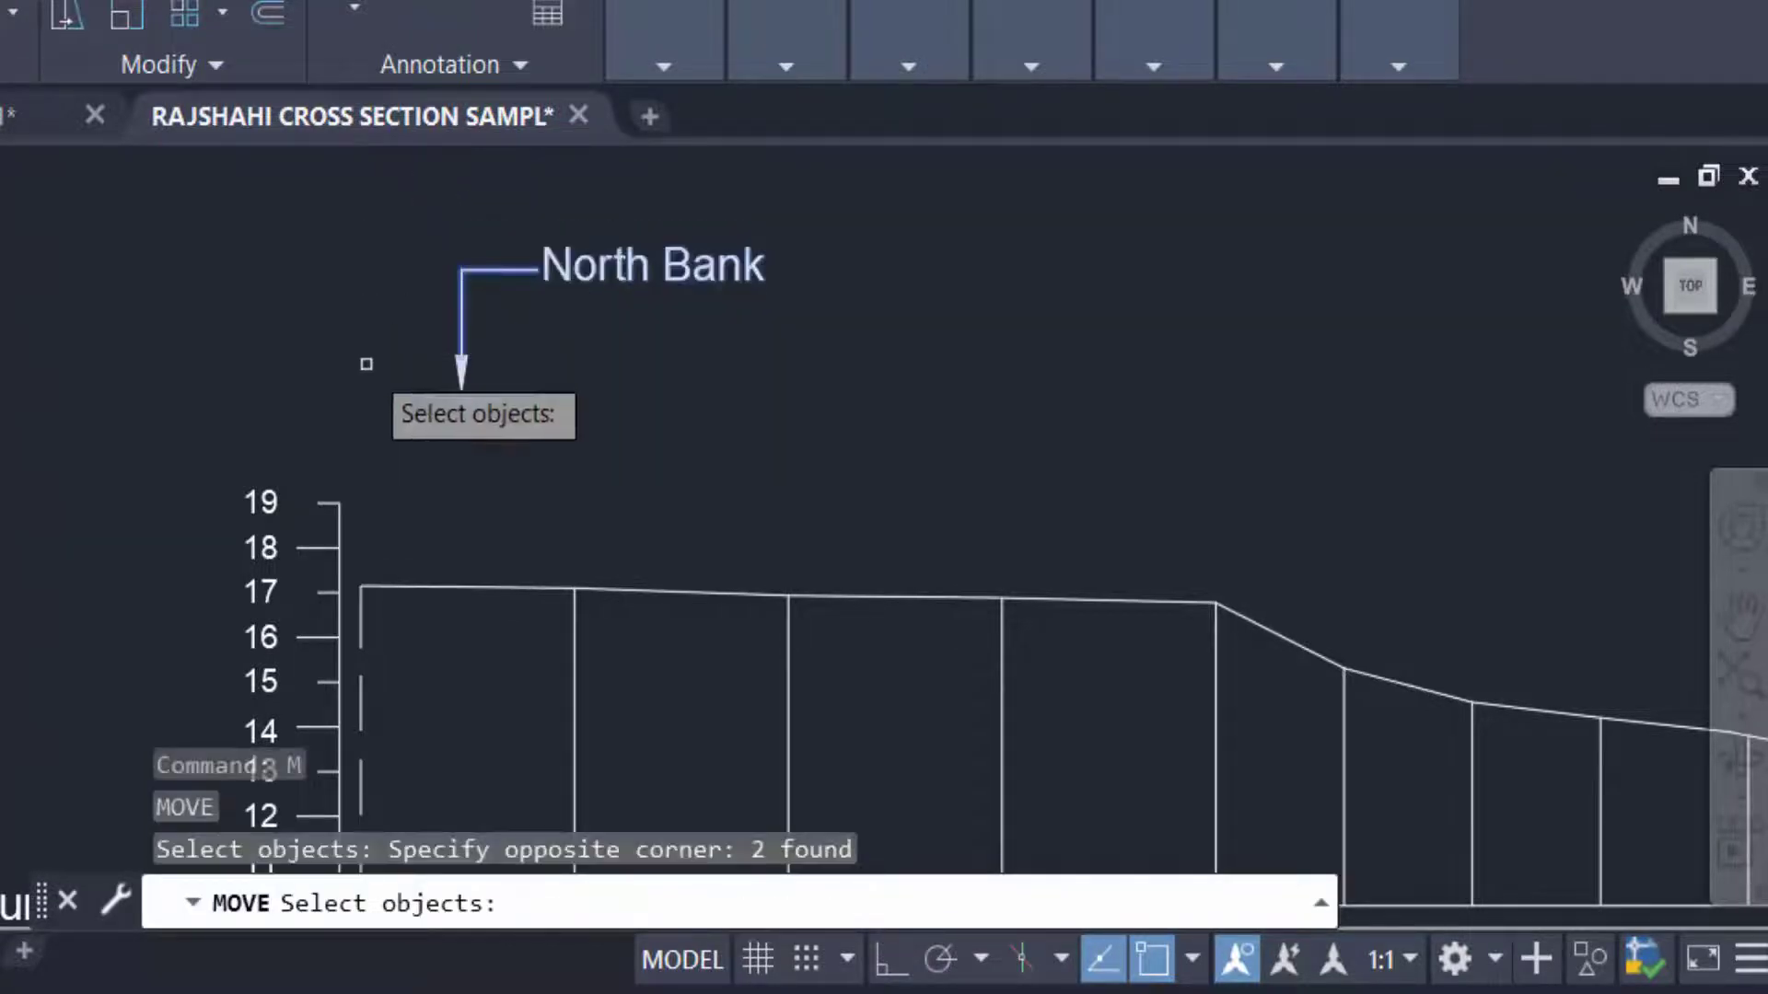
scroll(433, 420, up, 2)
key(Return)
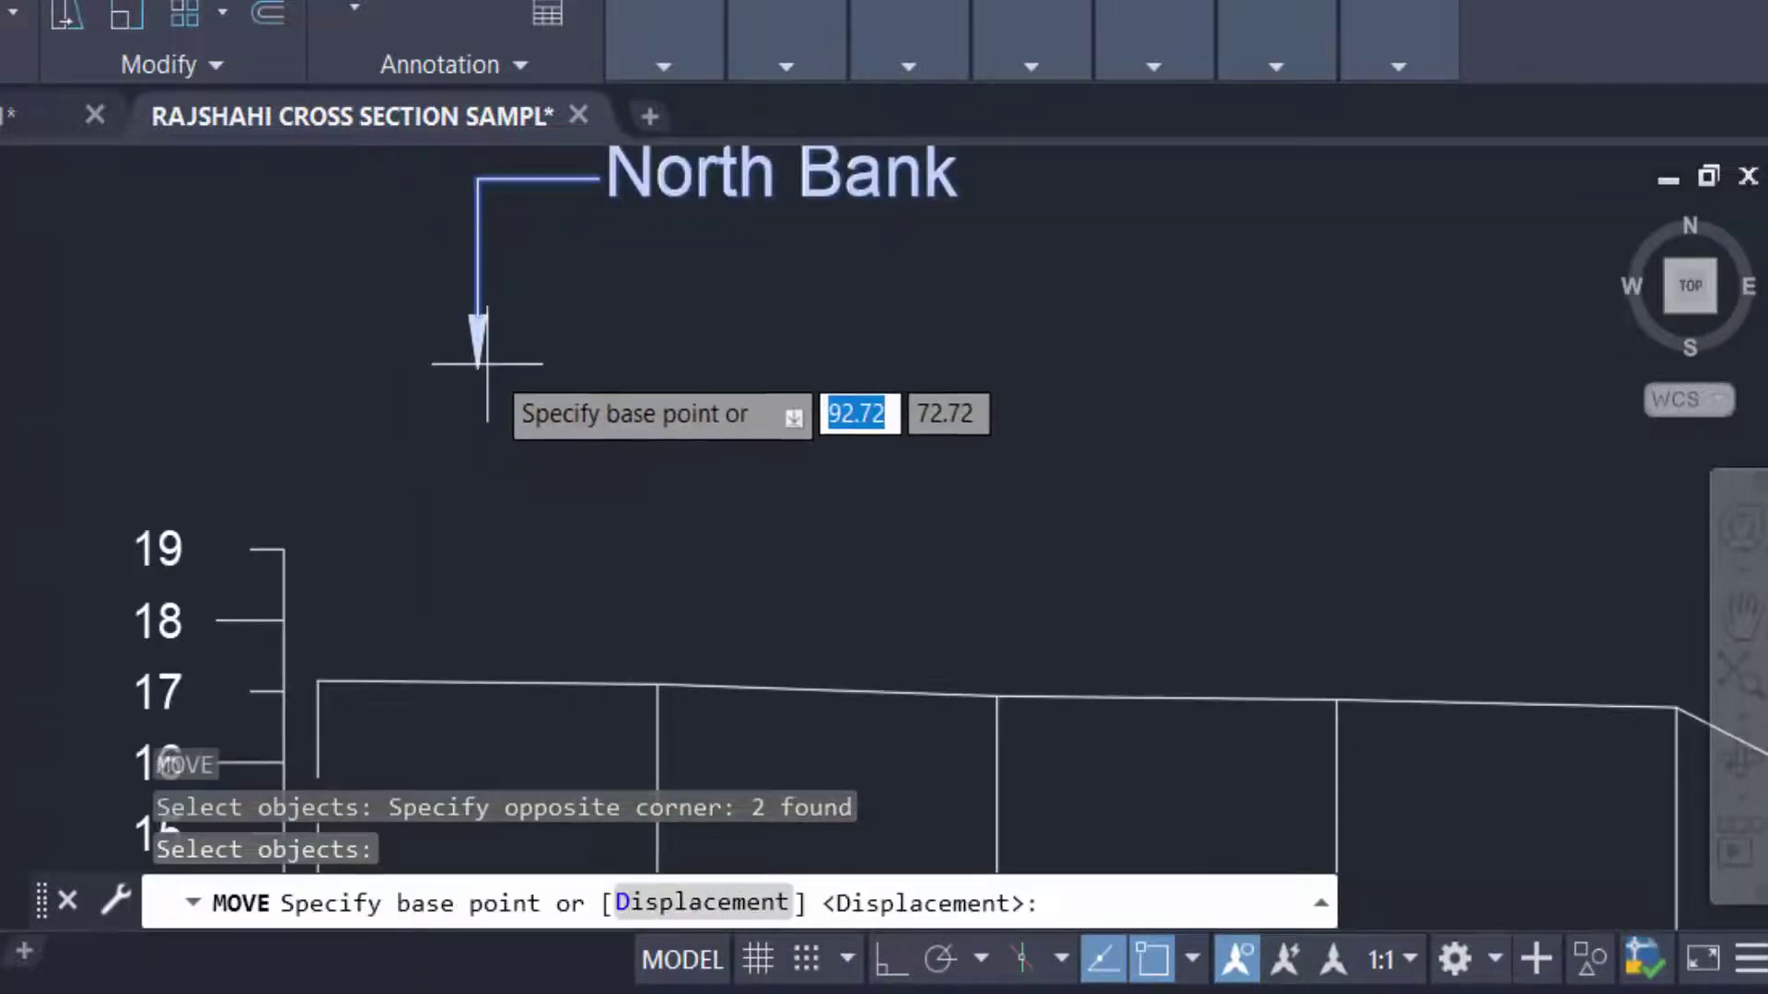
click(476, 311)
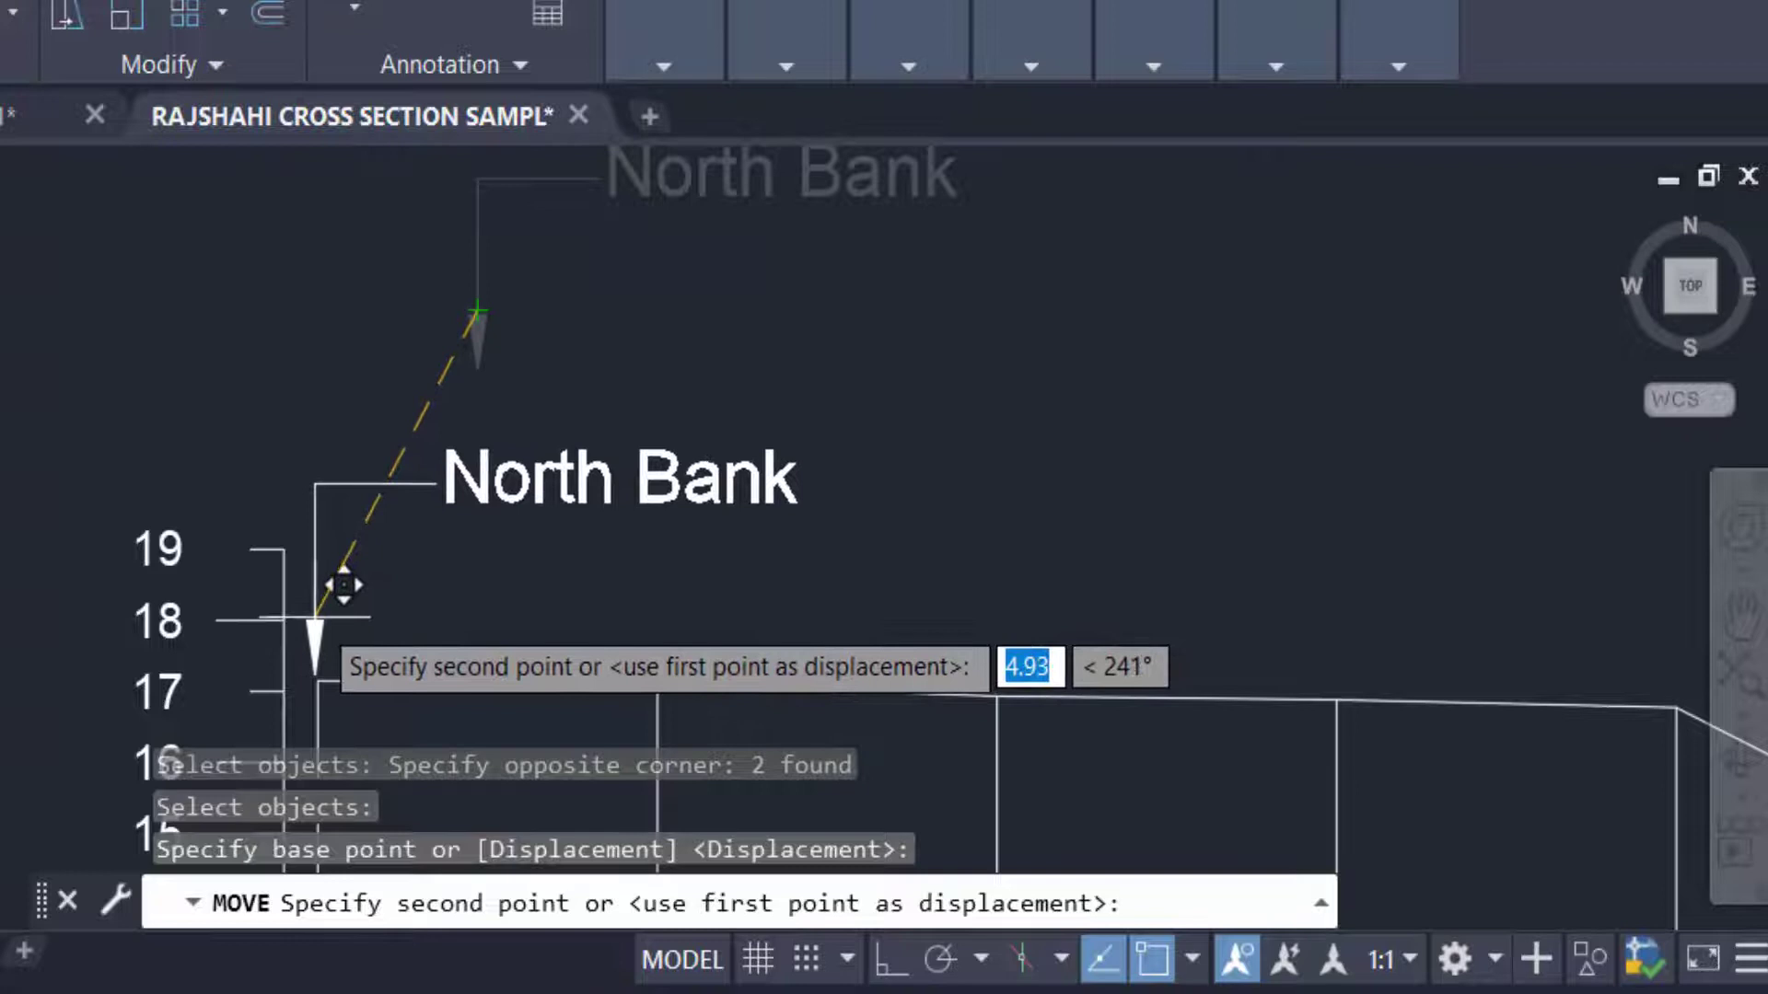
click(345, 584)
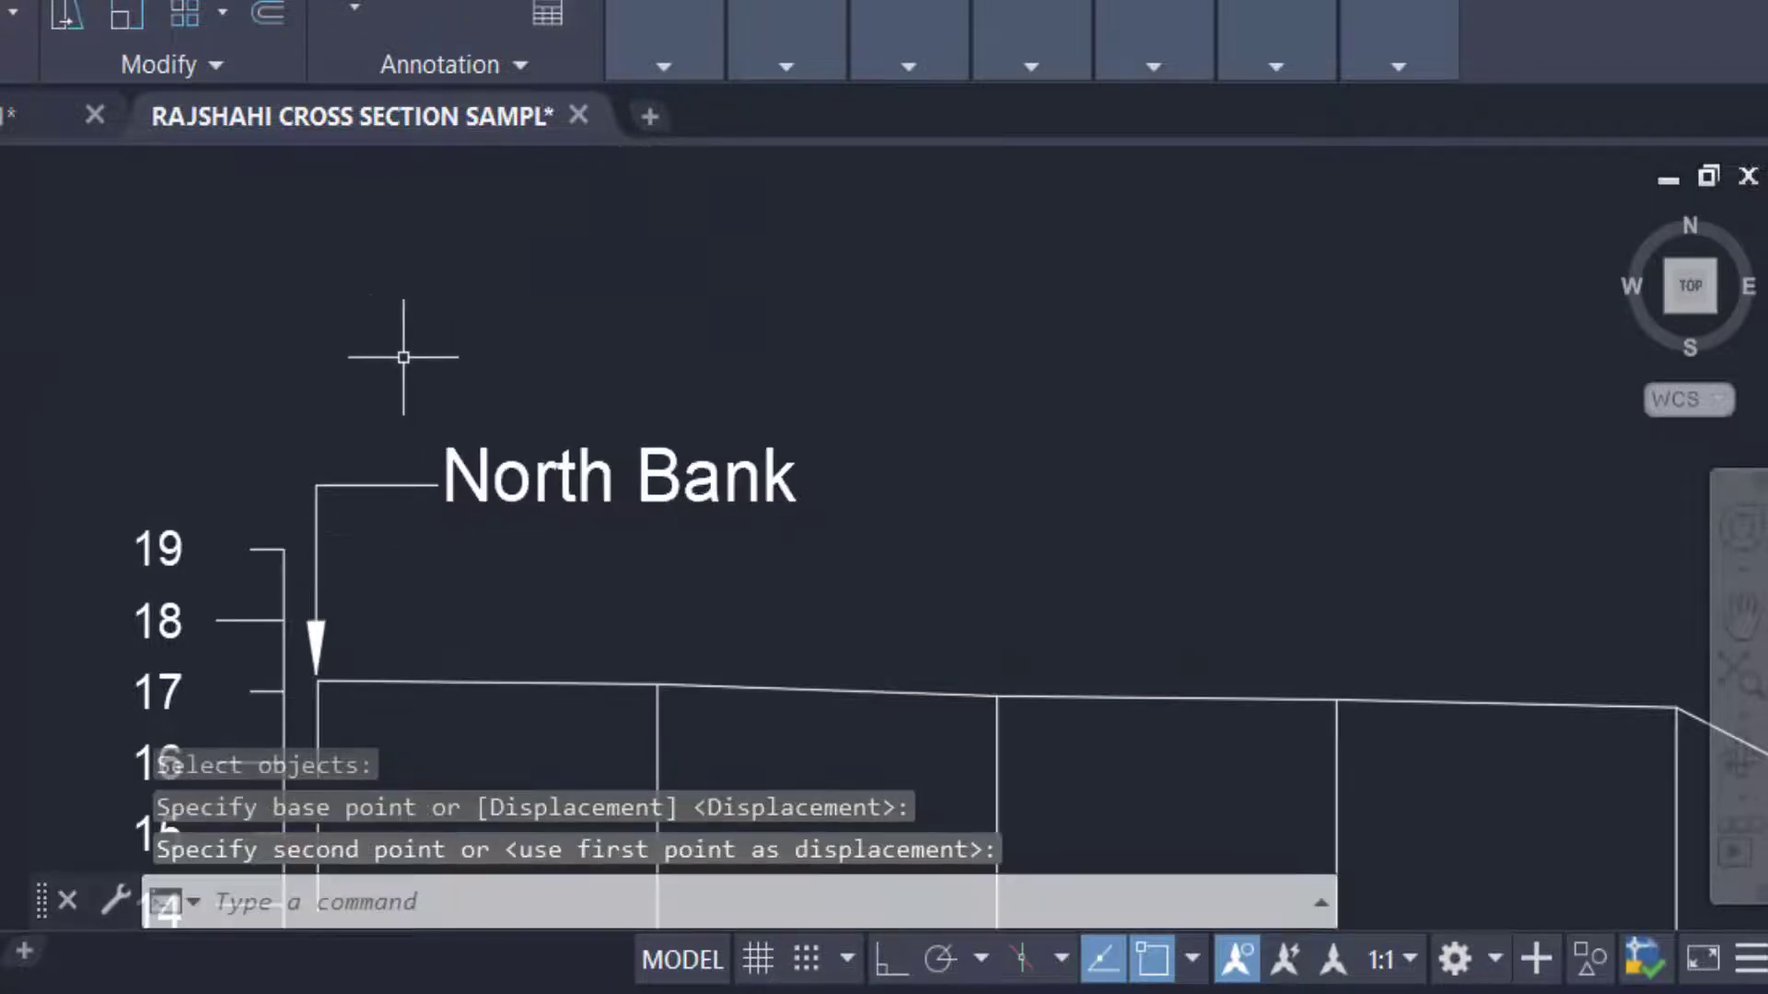
Step: Move the South Bank label with its arrow from the arrow tip to the profile vertex at existing level 17.485
scroll(399, 355, down, 5)
scroll(653, 420, up, 5)
key(space)
click(1055, 313)
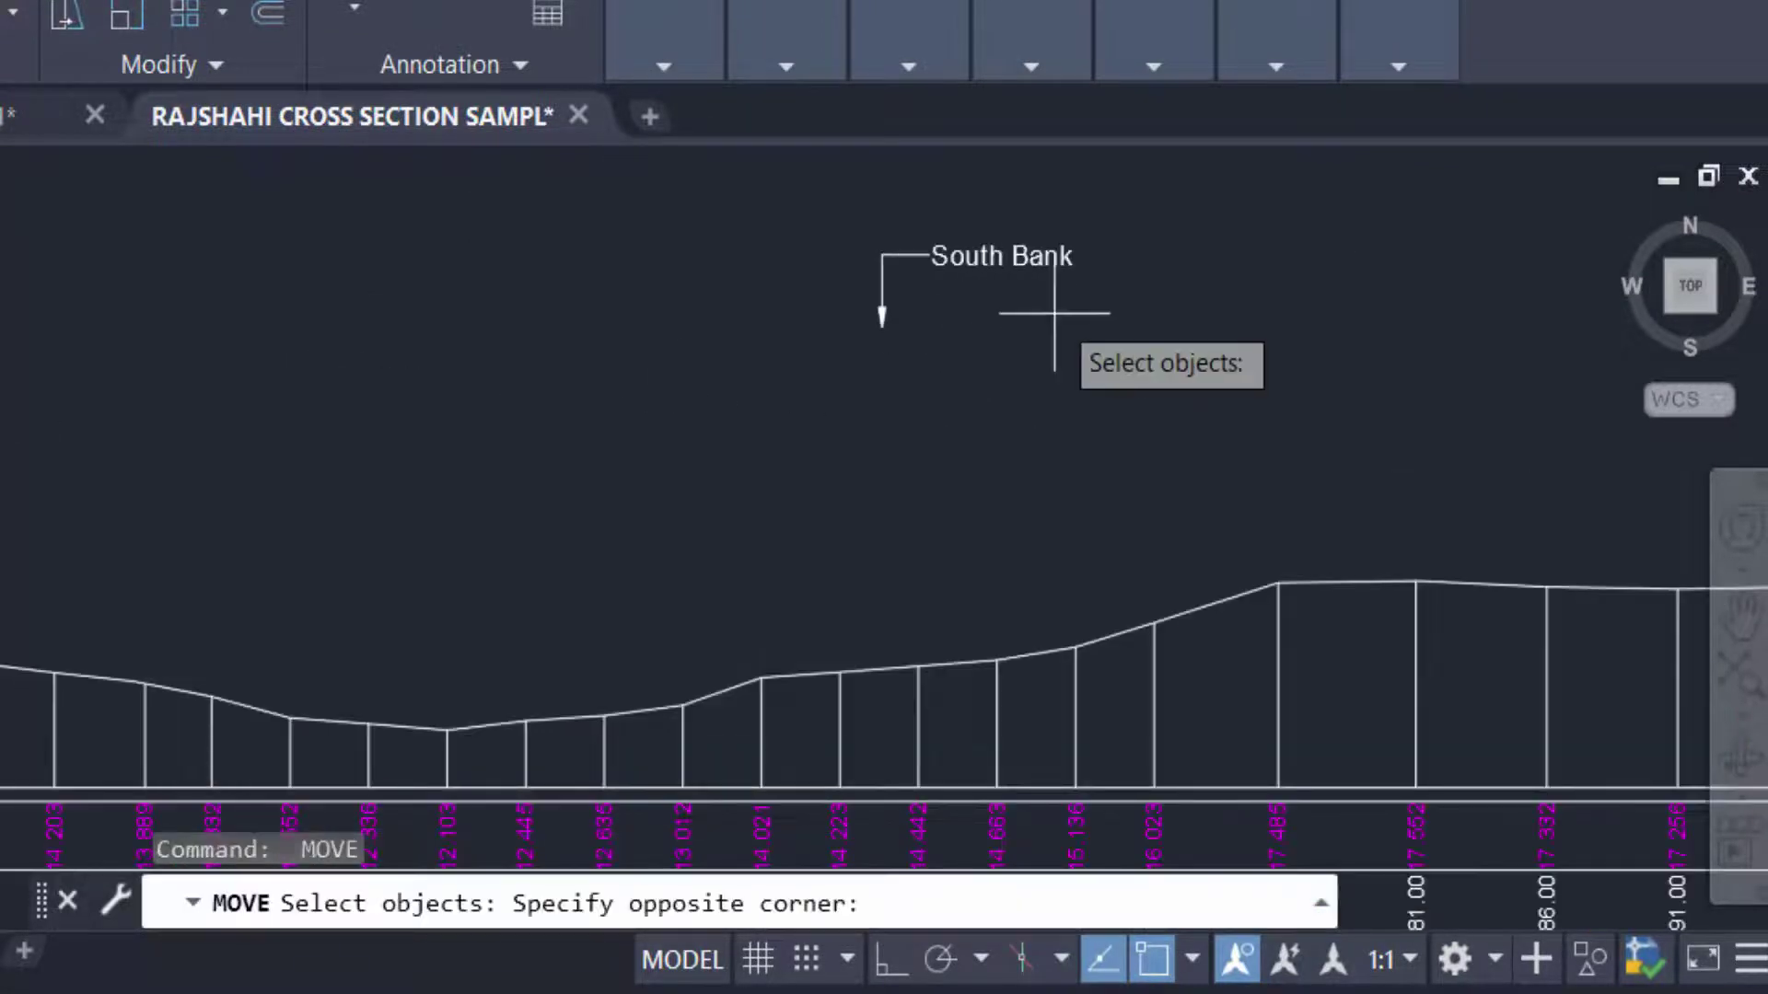
click(752, 179)
key(space)
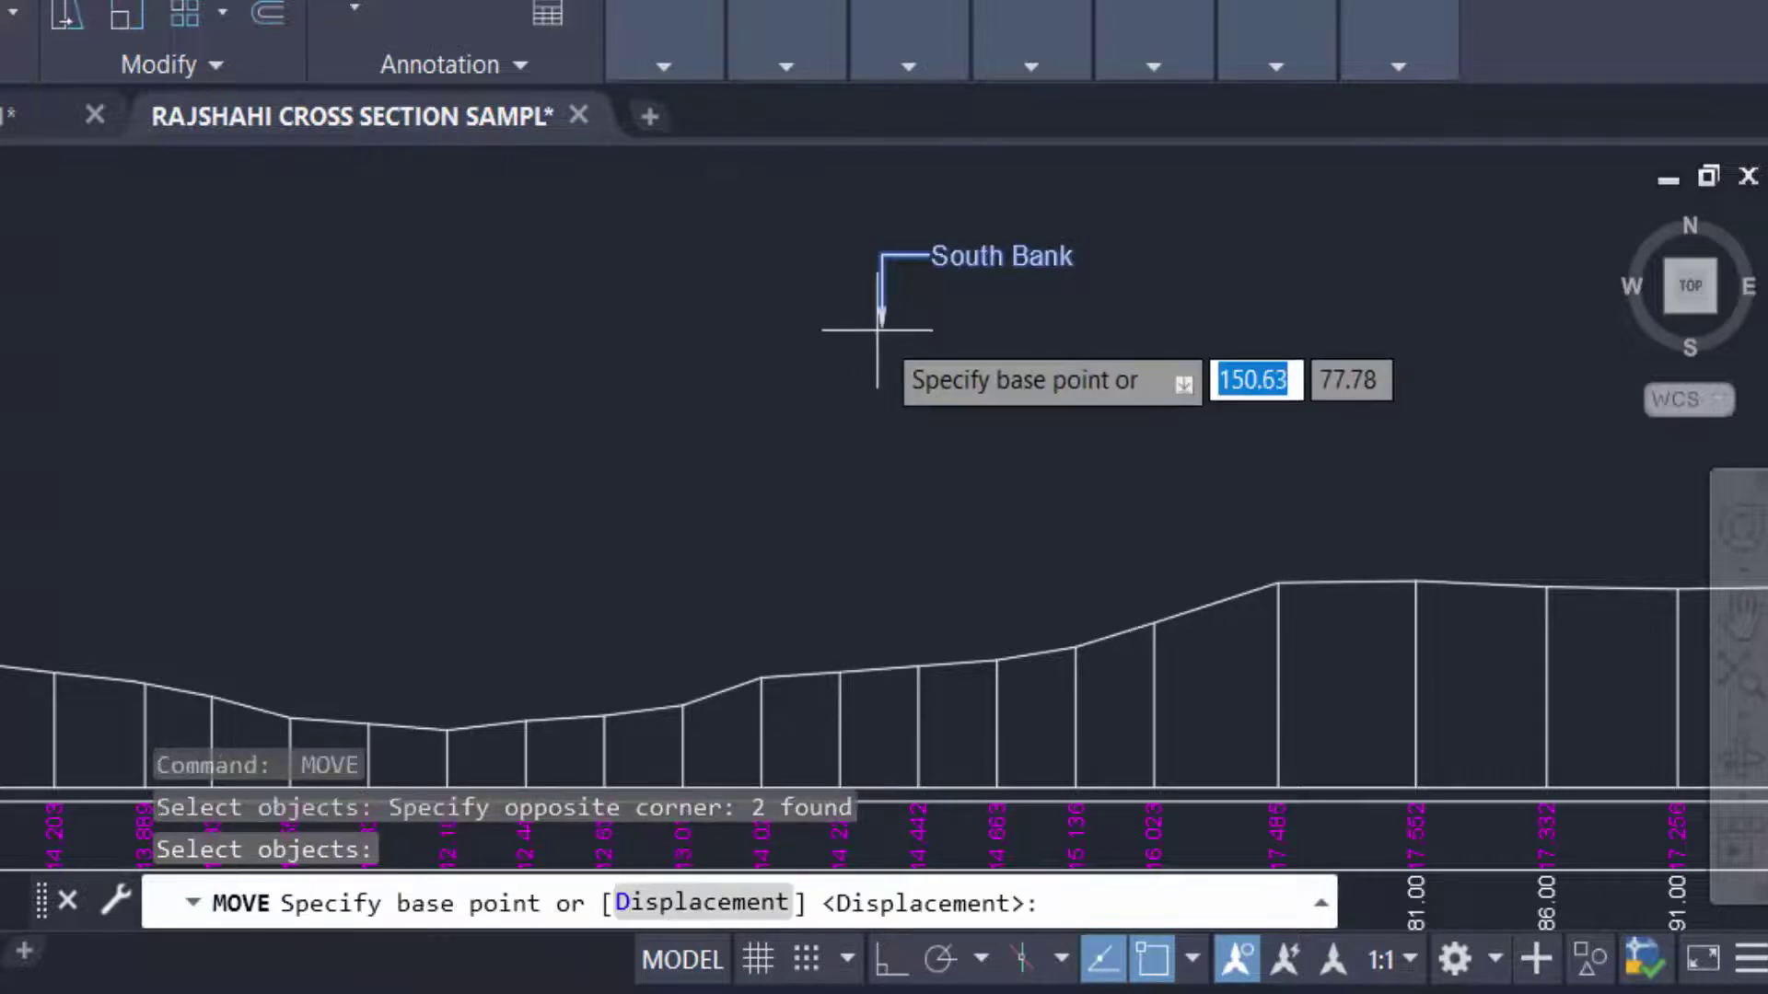
click(881, 328)
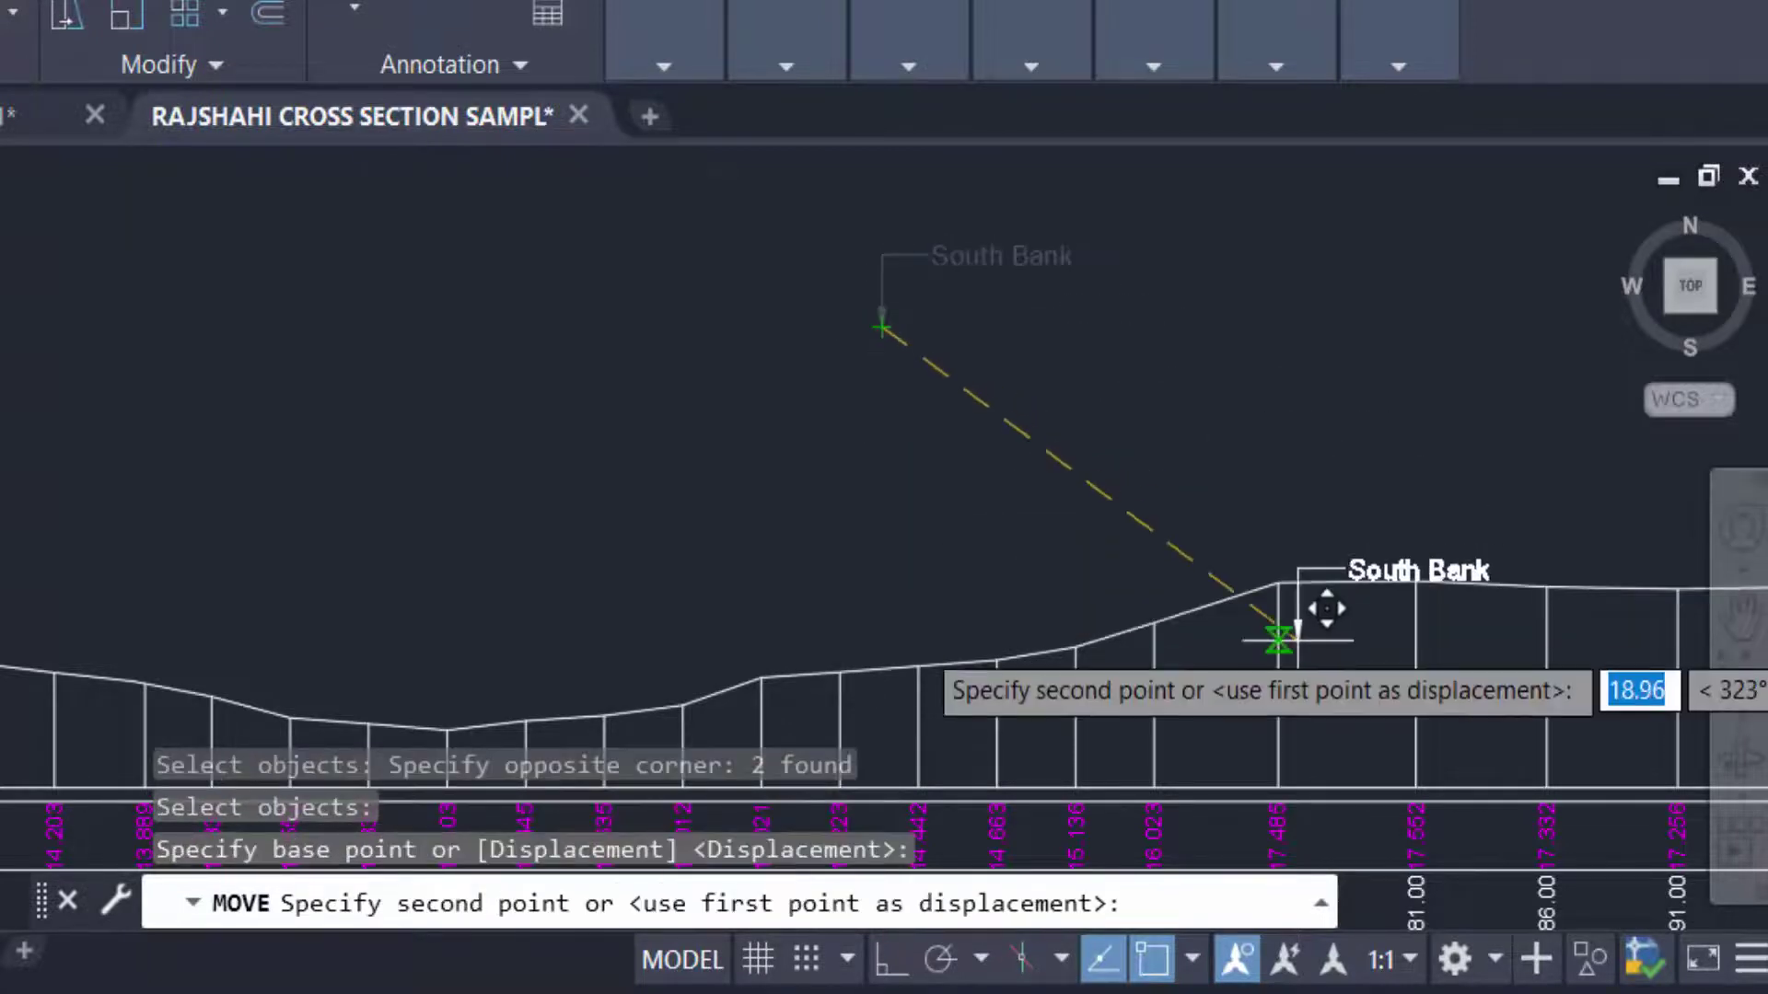
click(1278, 580)
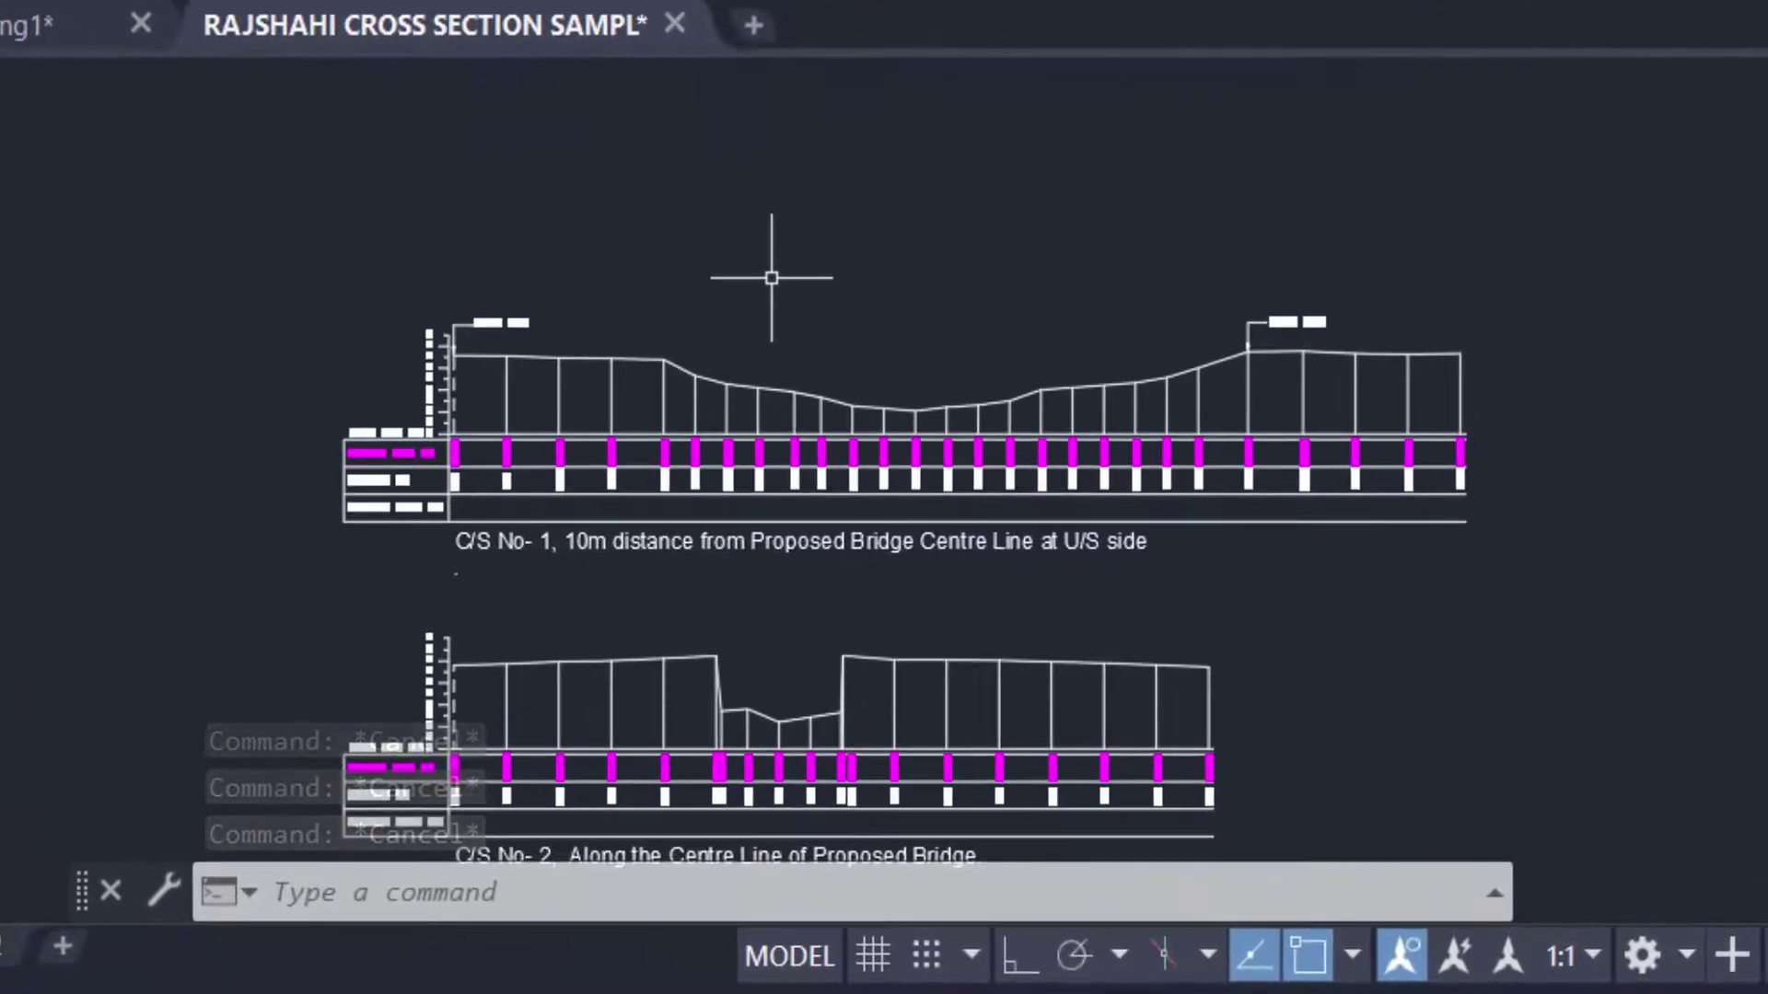
Step: Move the entire C/S No- 1 cross section with its labels and title from the table's lower-left corner to the point 0,0
key(Escape)
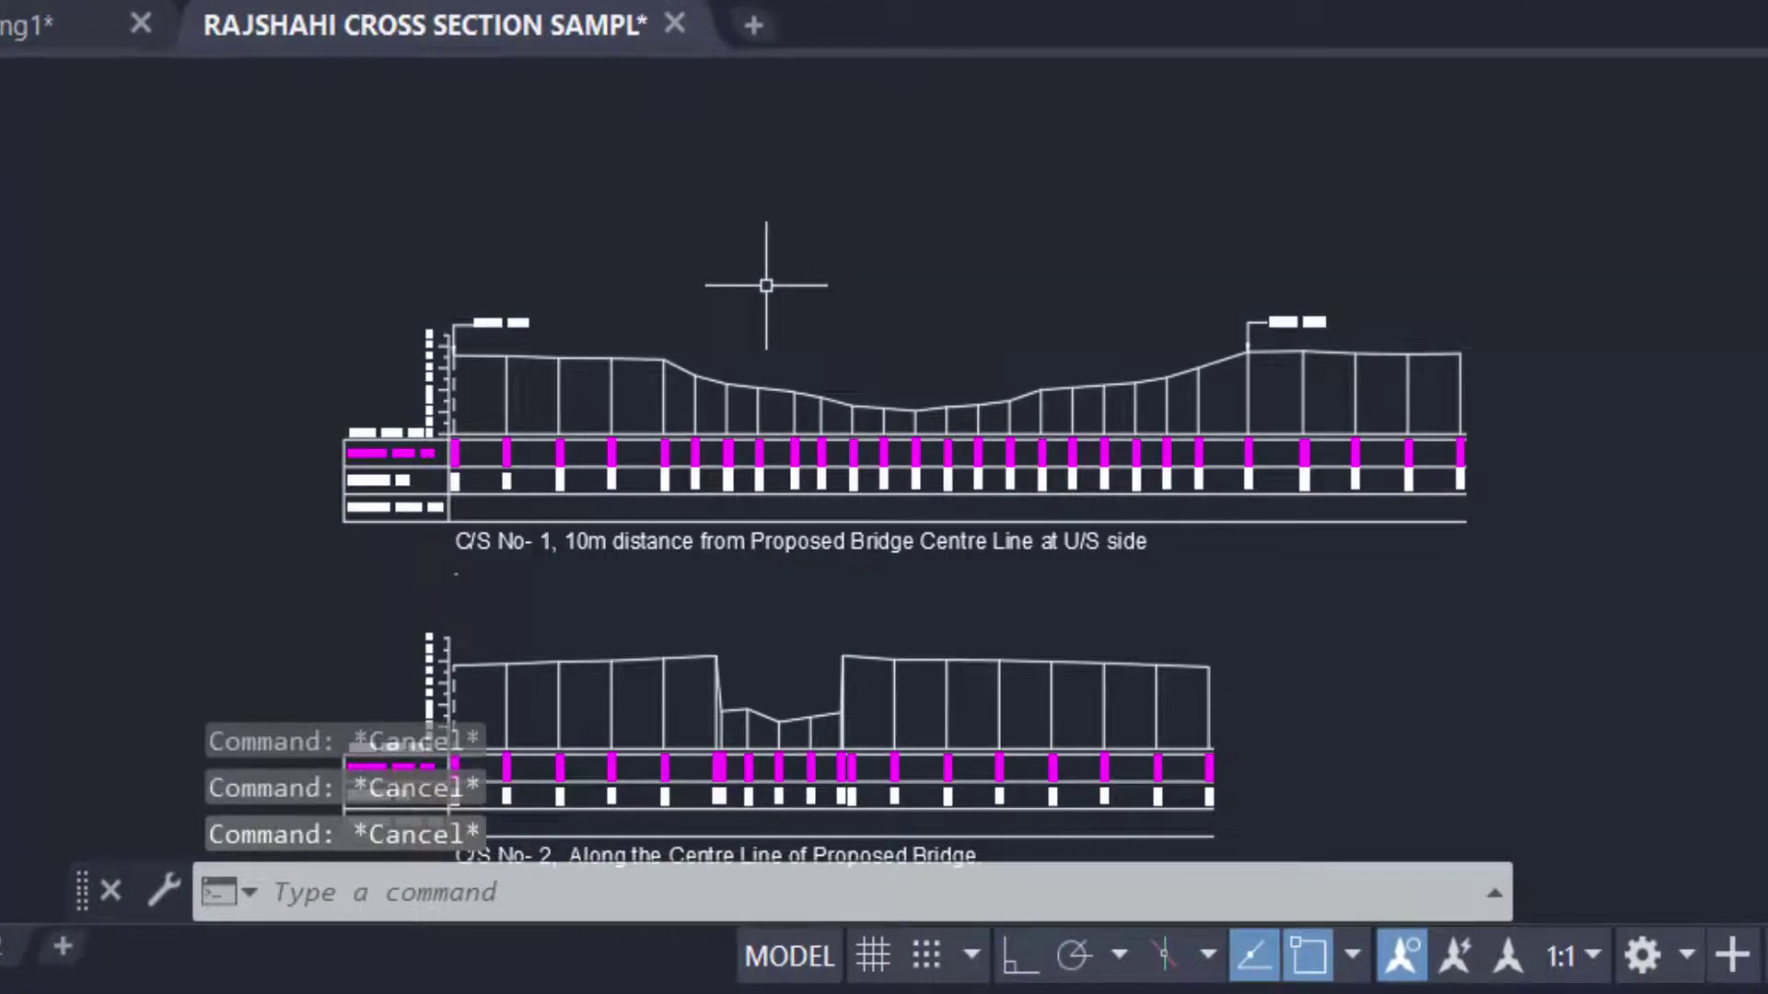
text(m)
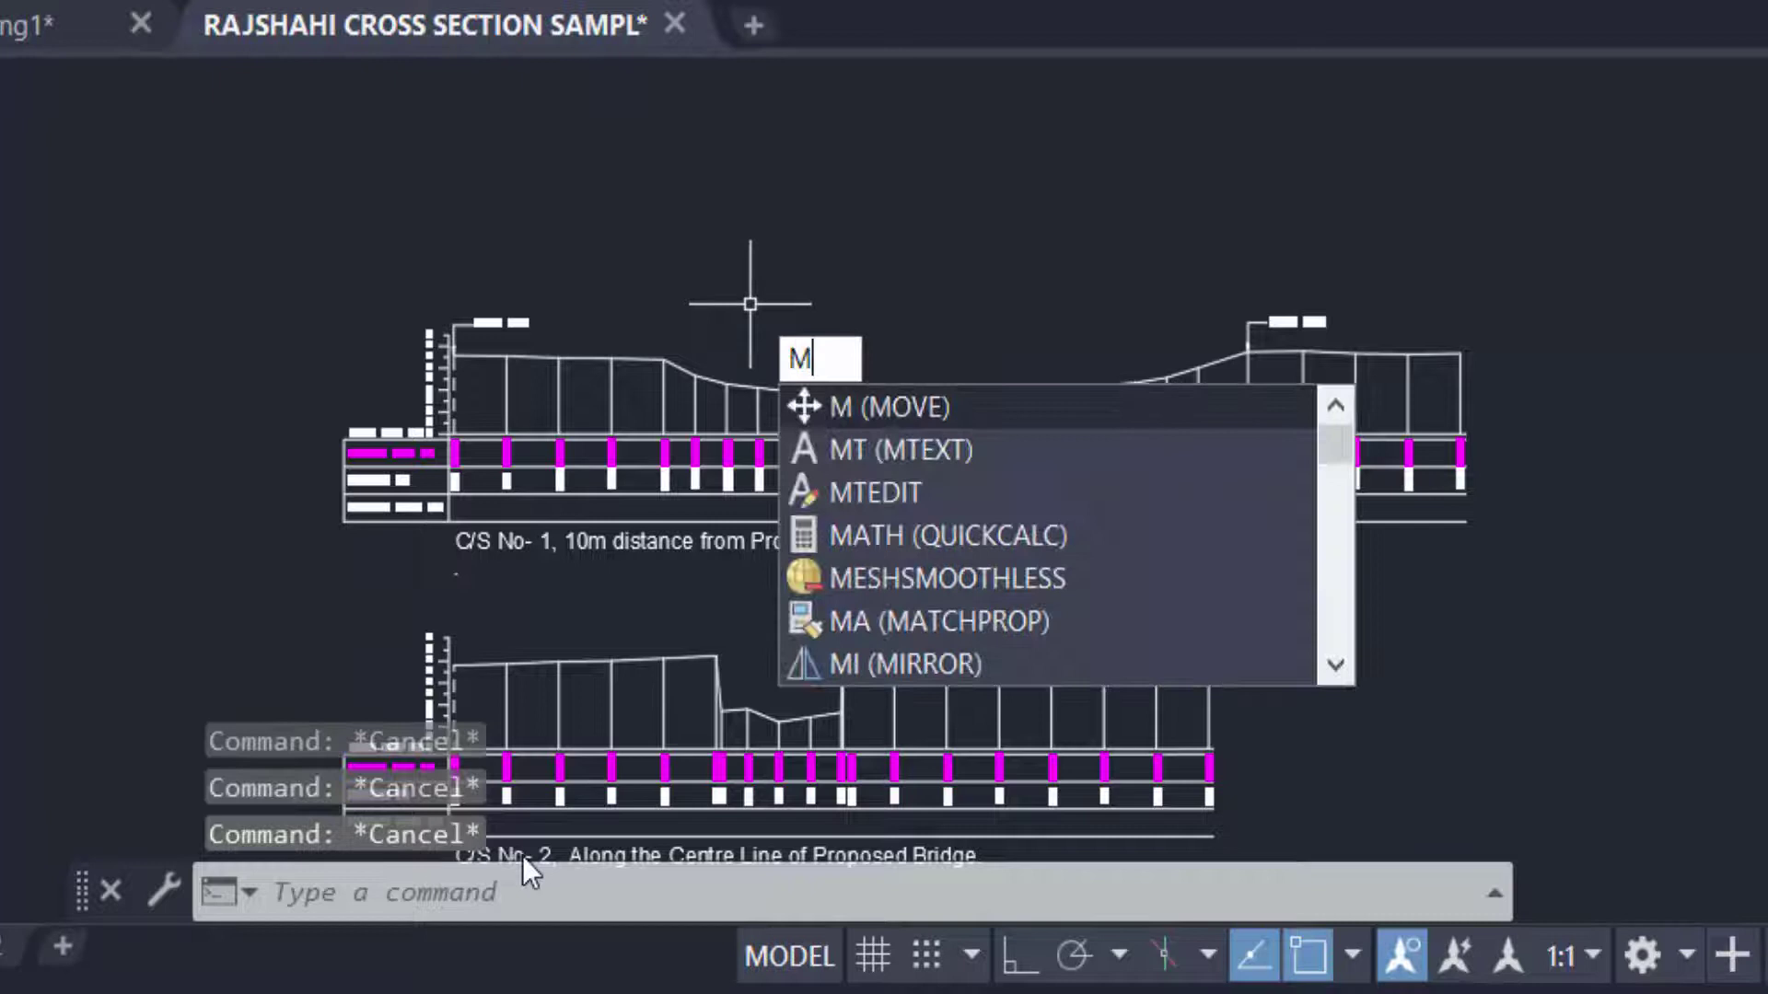
key(Return)
click(1544, 593)
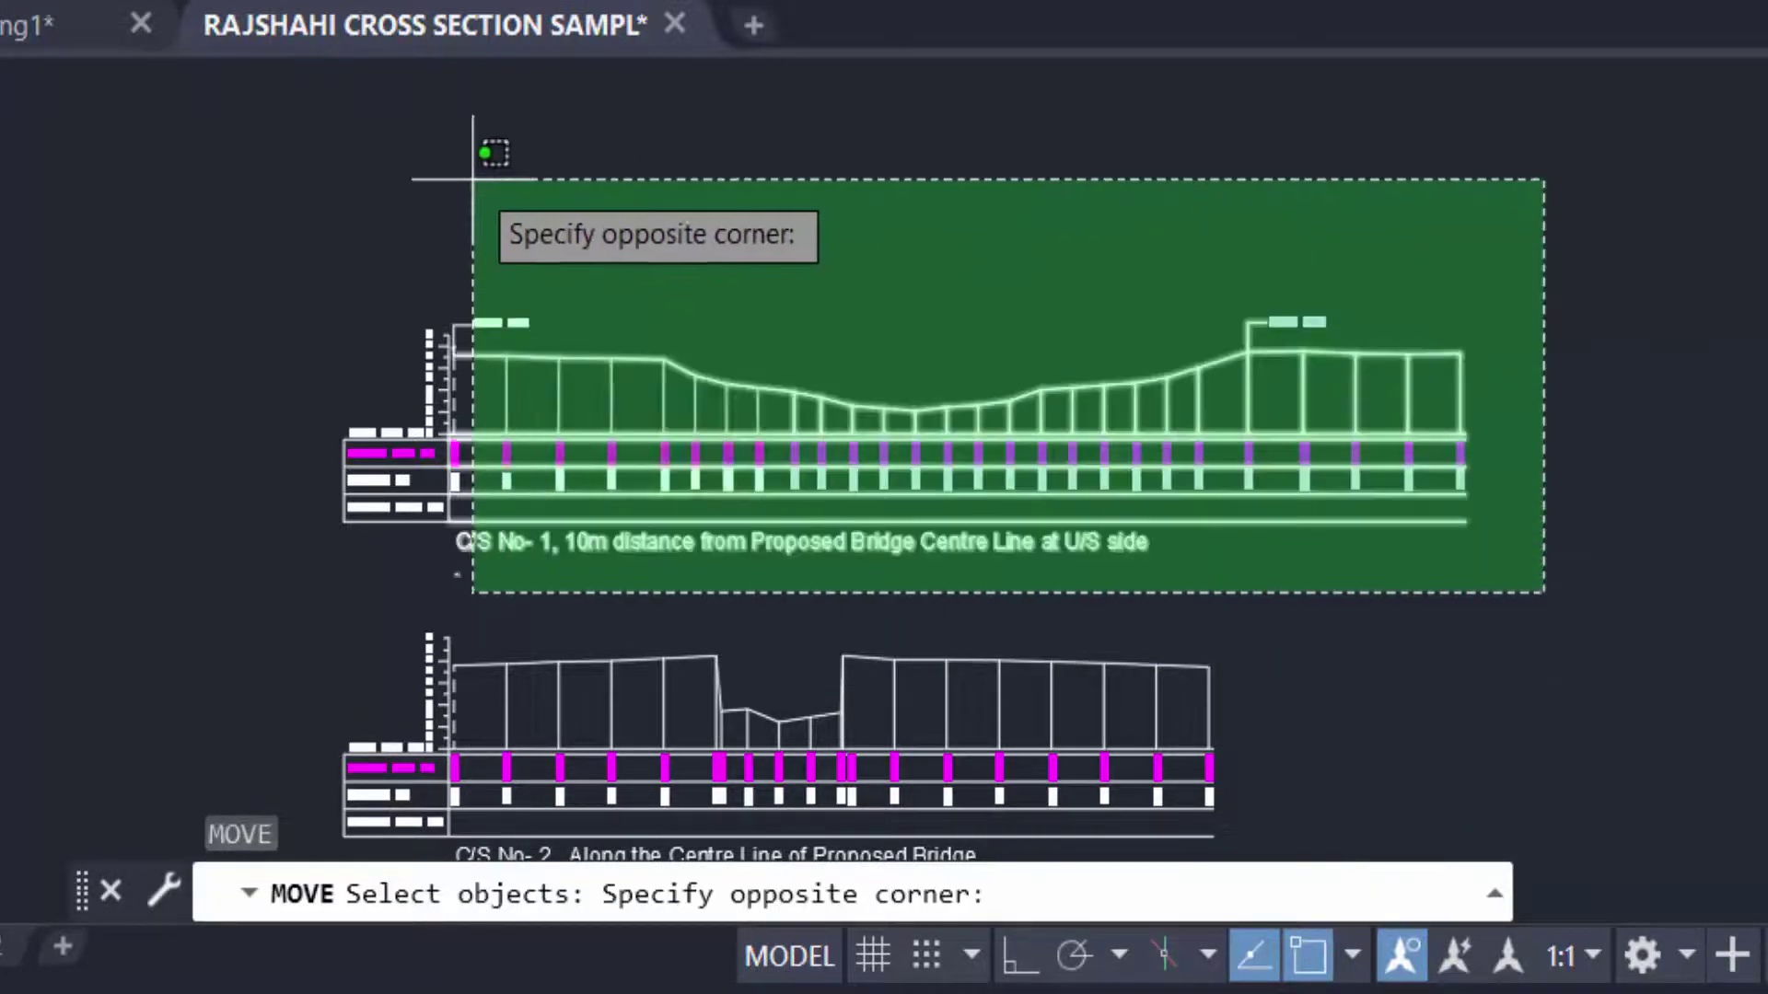
click(250, 203)
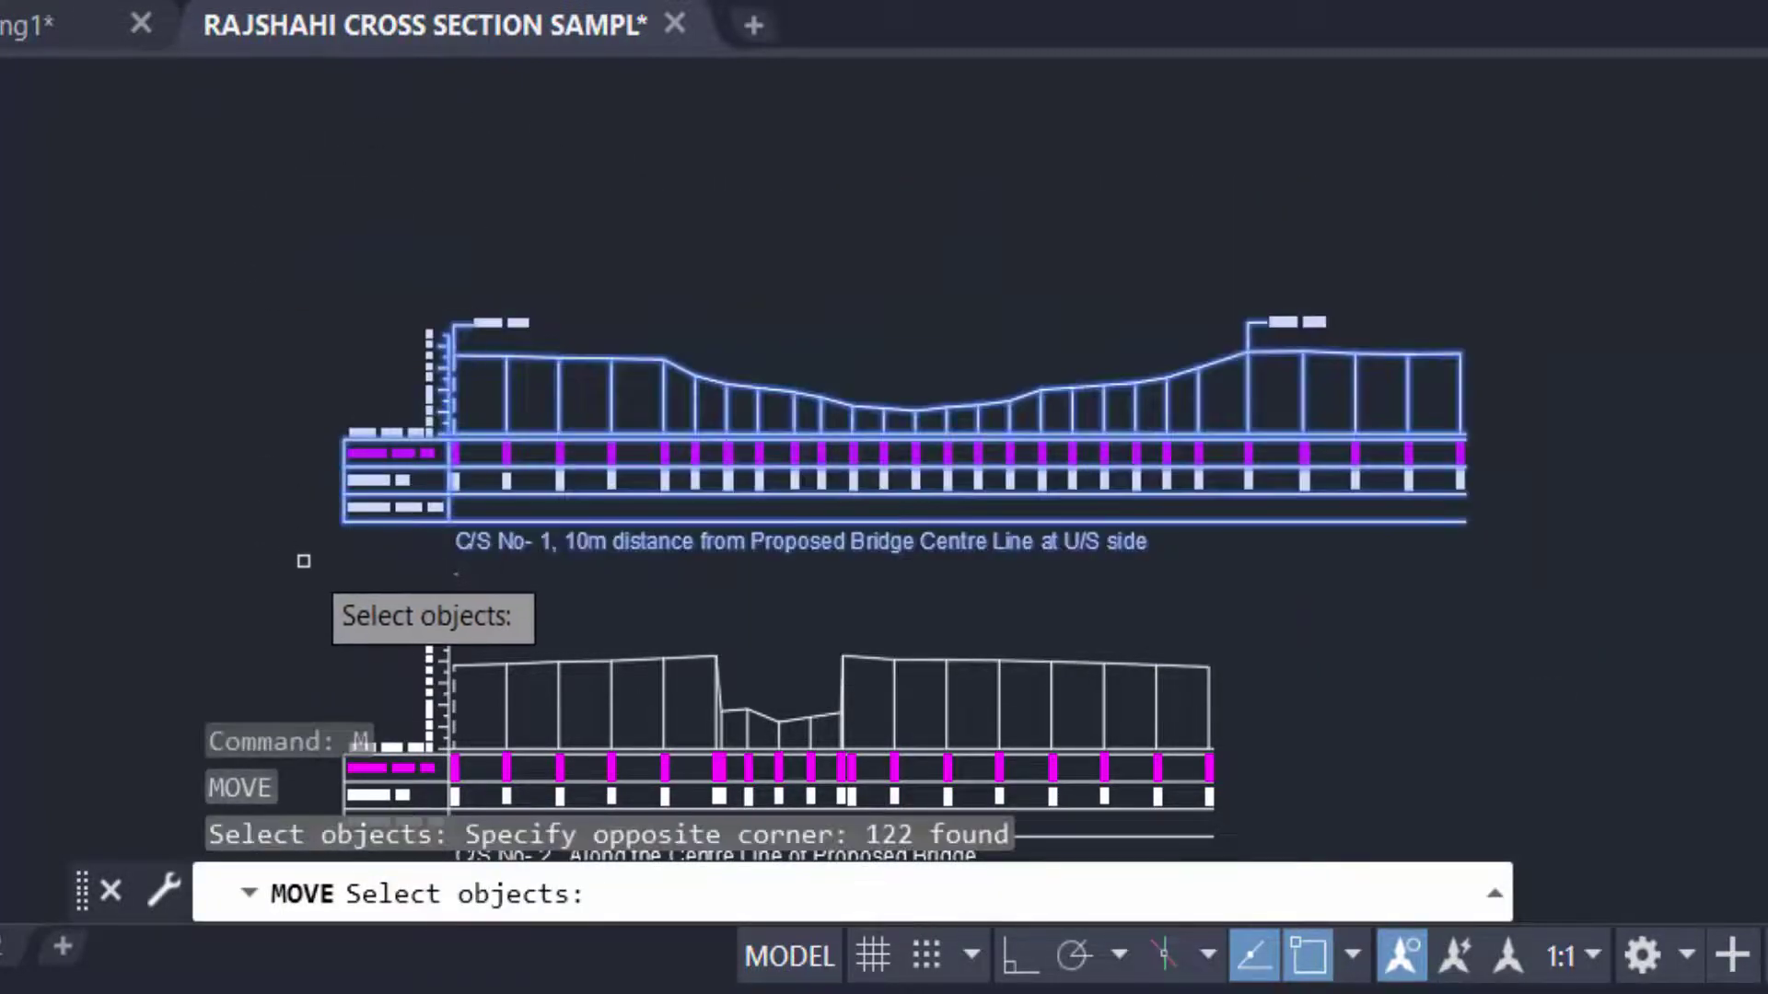
key(Return)
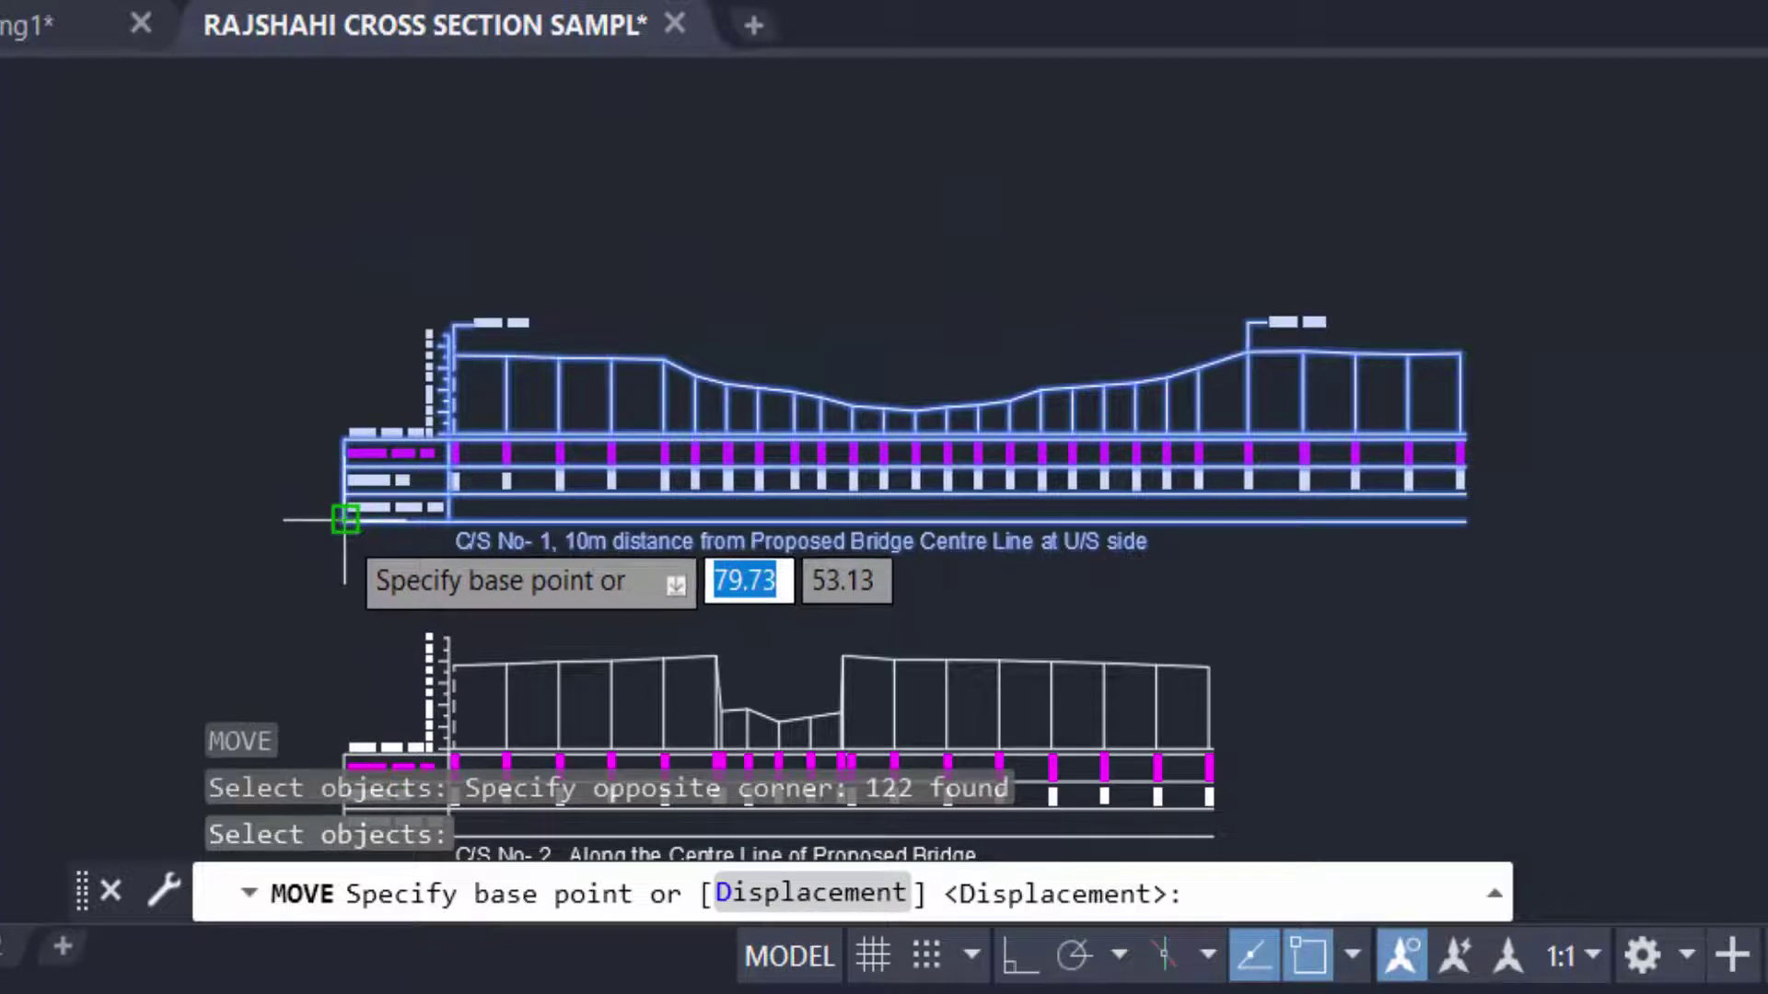
click(345, 519)
scroll(669, 387, down, 5)
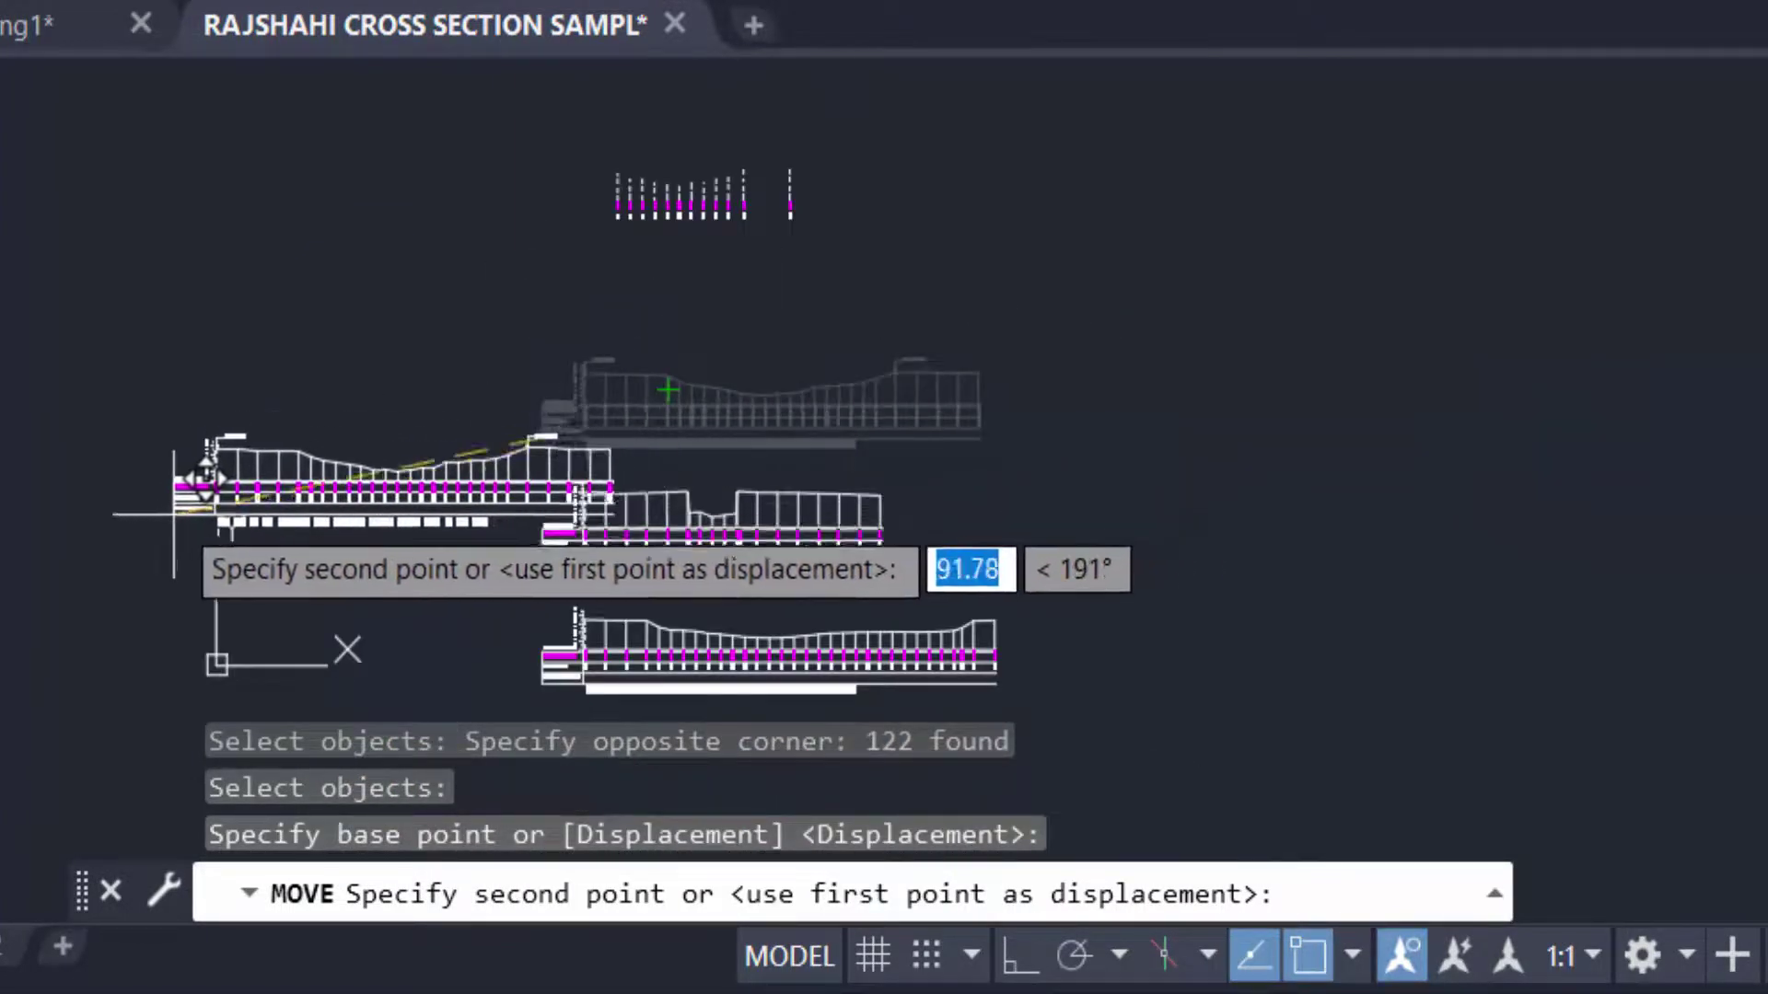
text(0,0)
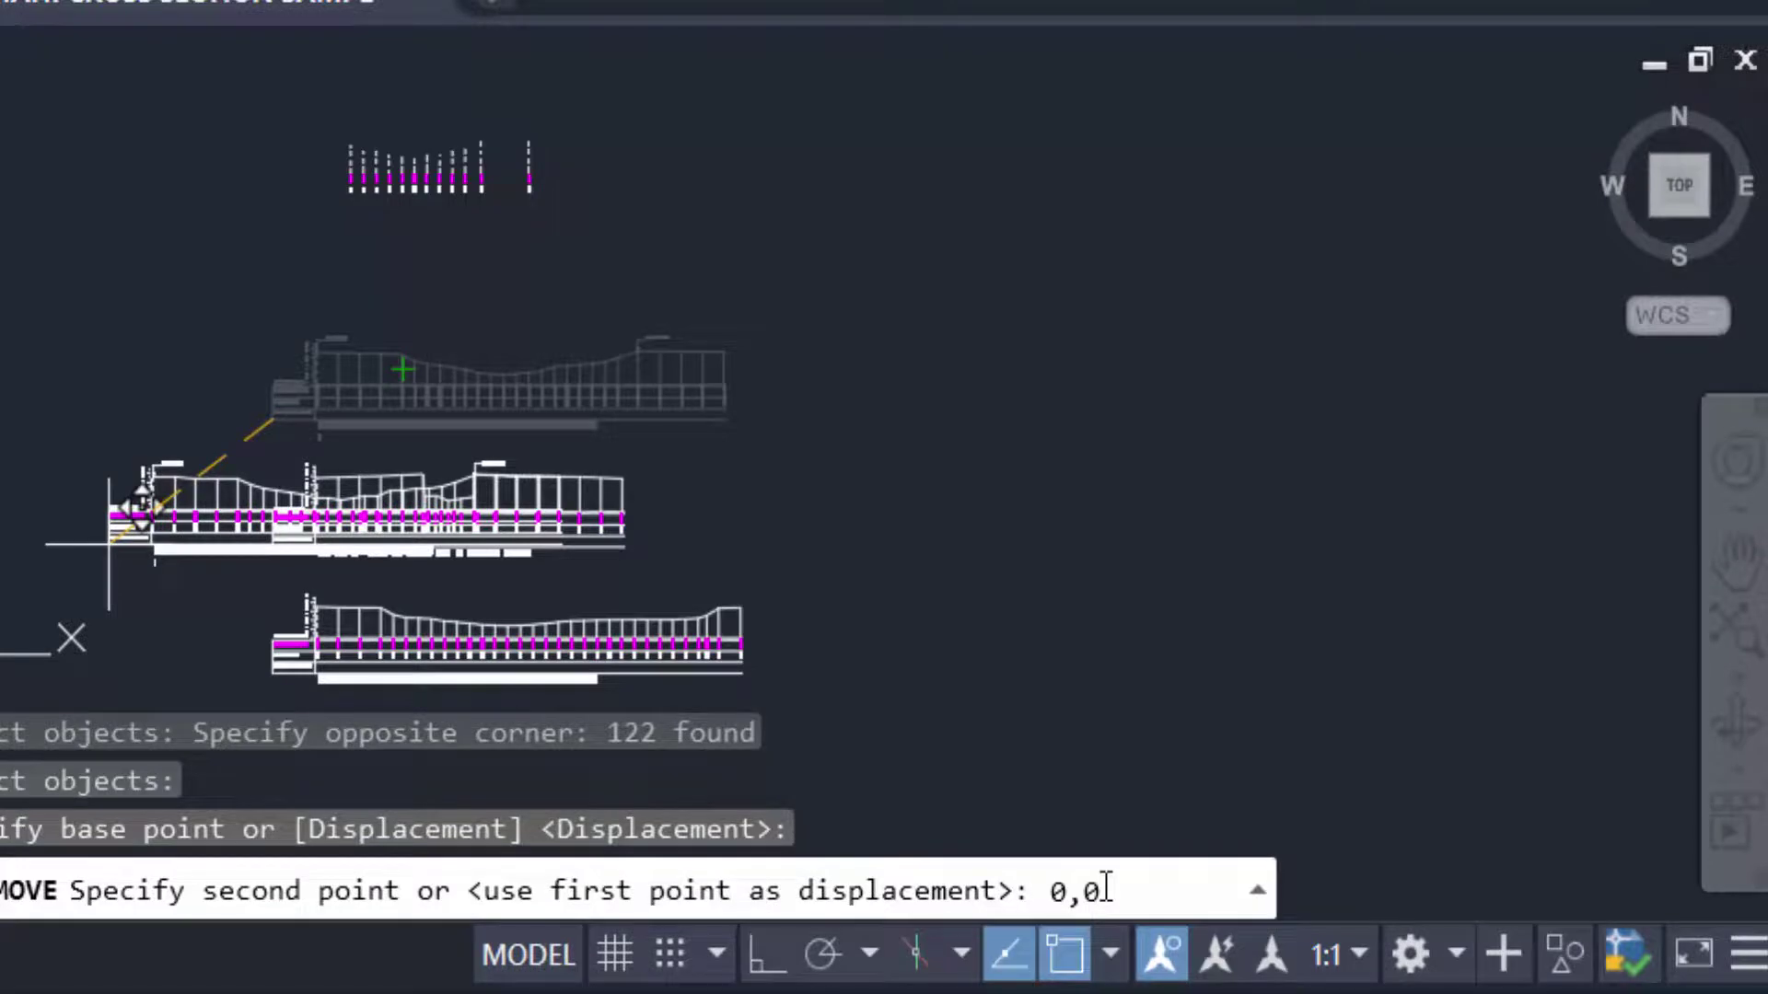
key(Return)
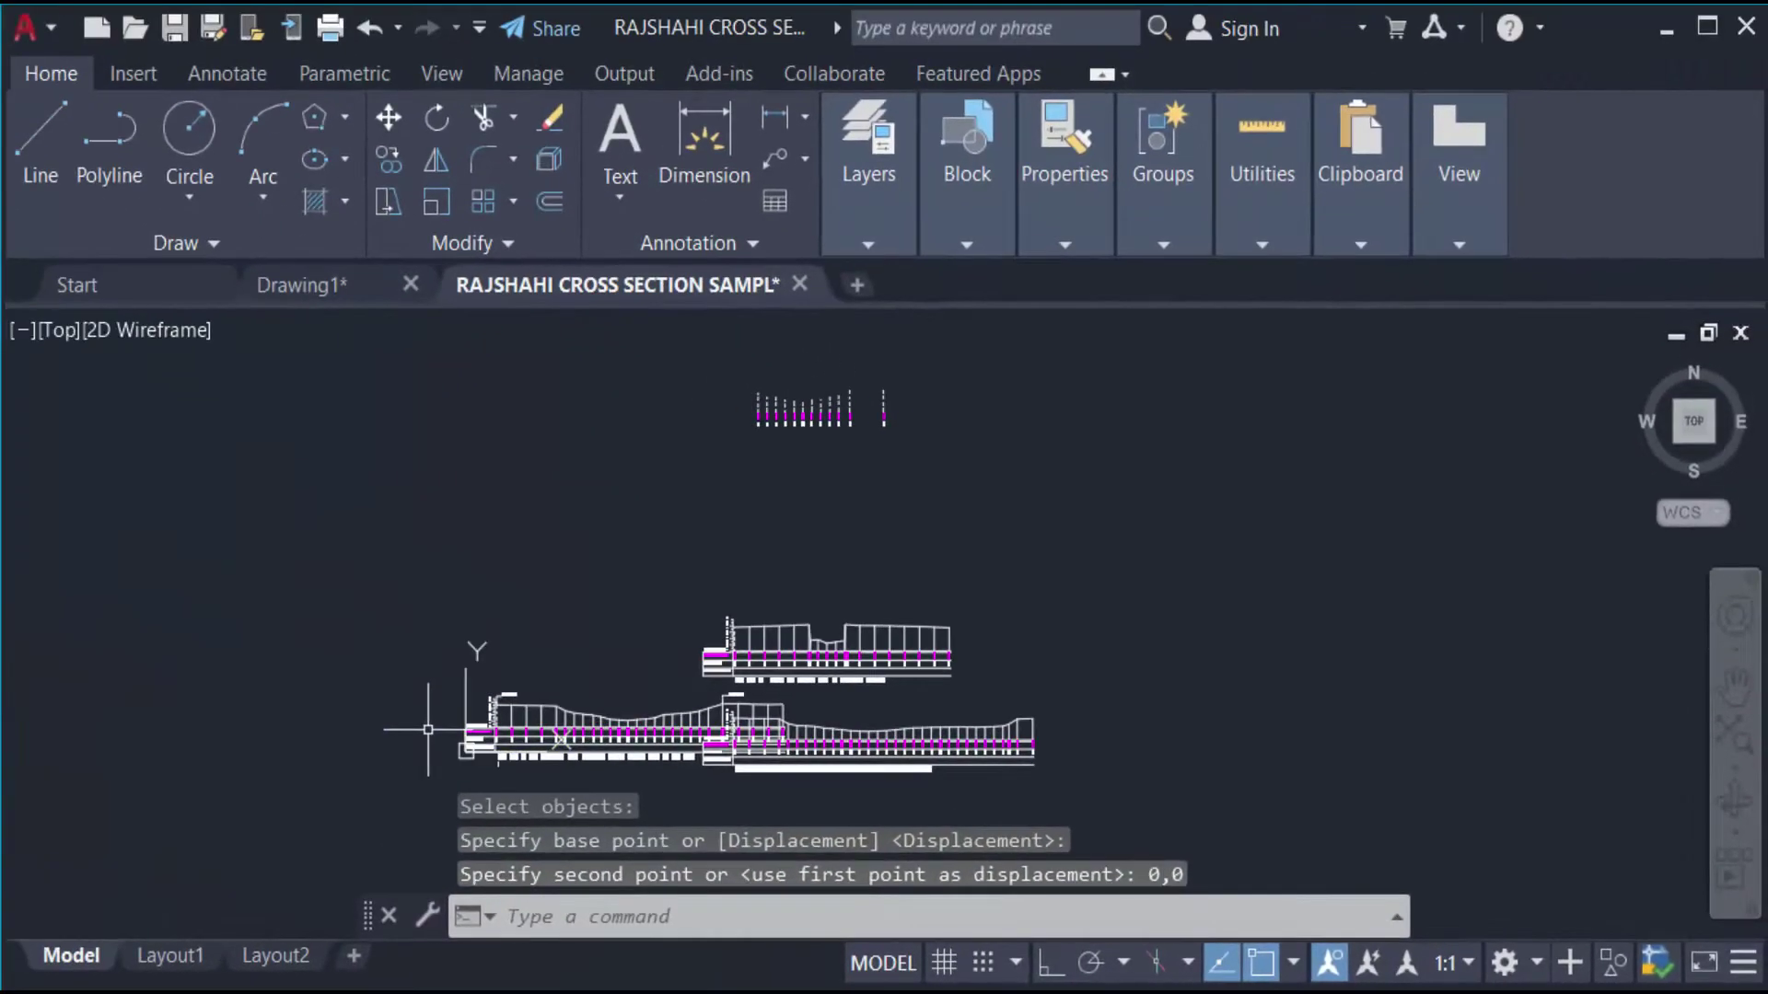
Step: Examine the lower-left corner of the C/S No- 1 table against the coordinate origin marker
scroll(641, 761, up, 5)
scroll(642, 757, down, 2)
scroll(626, 727, up, 5)
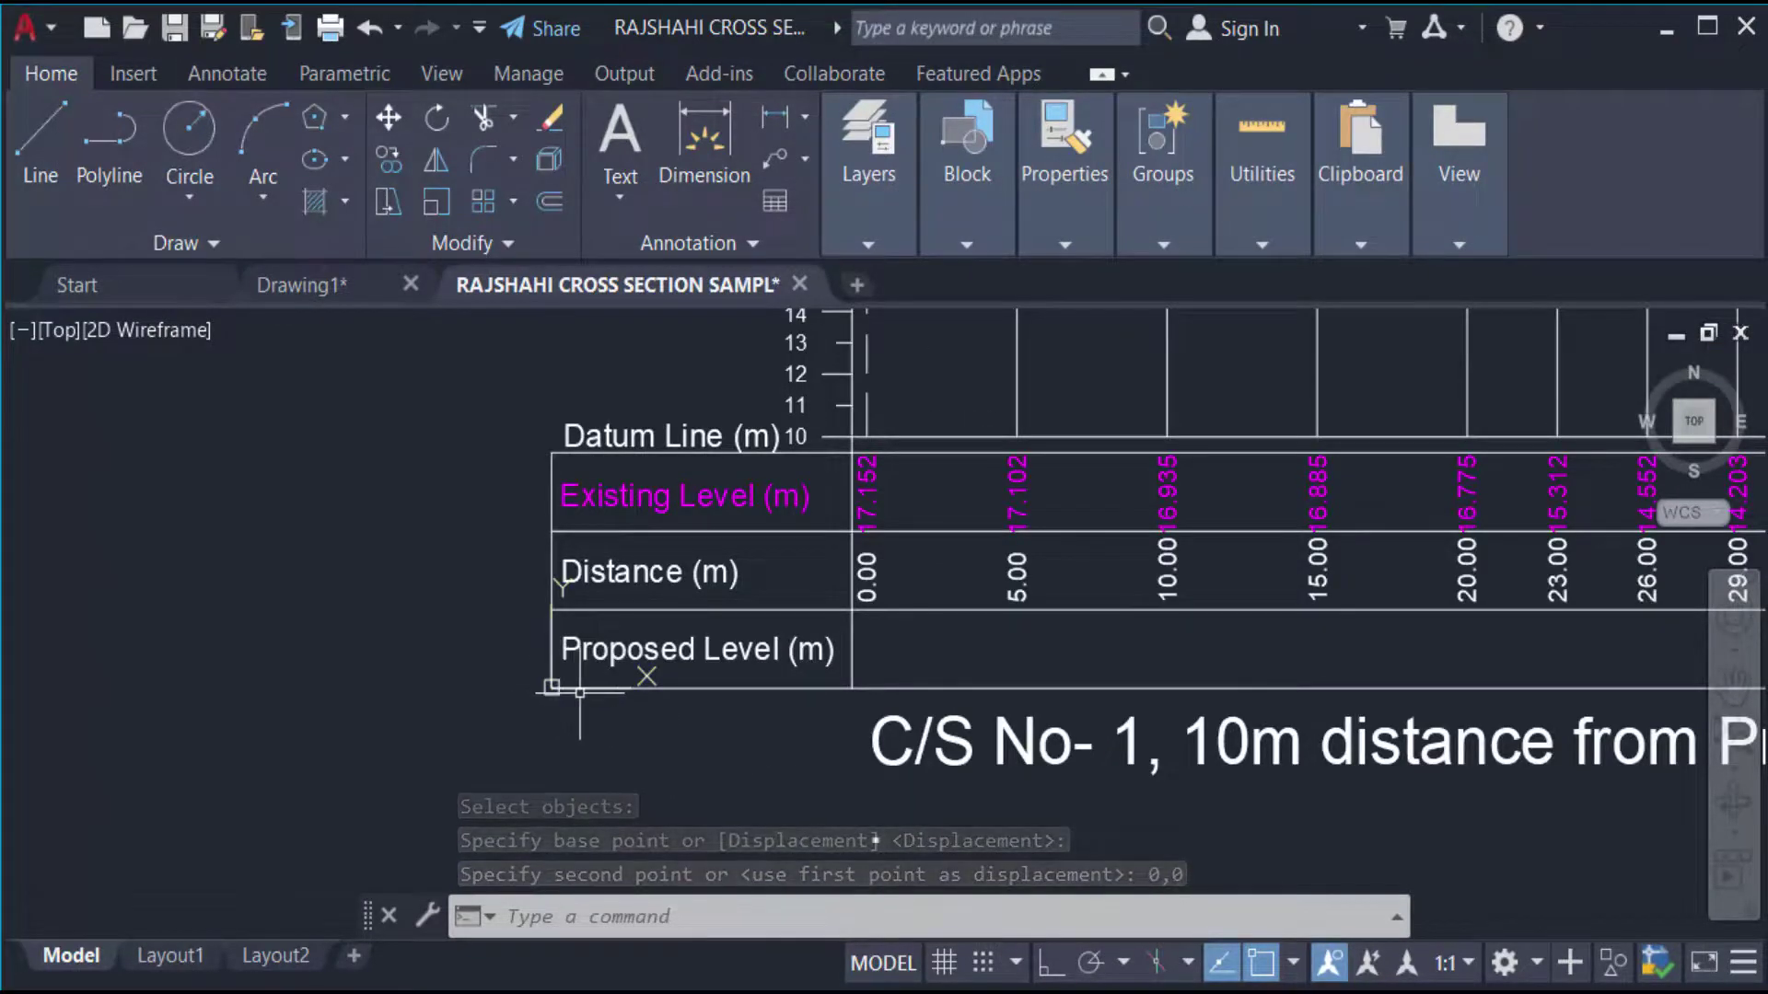
scroll(585, 688, down, 4)
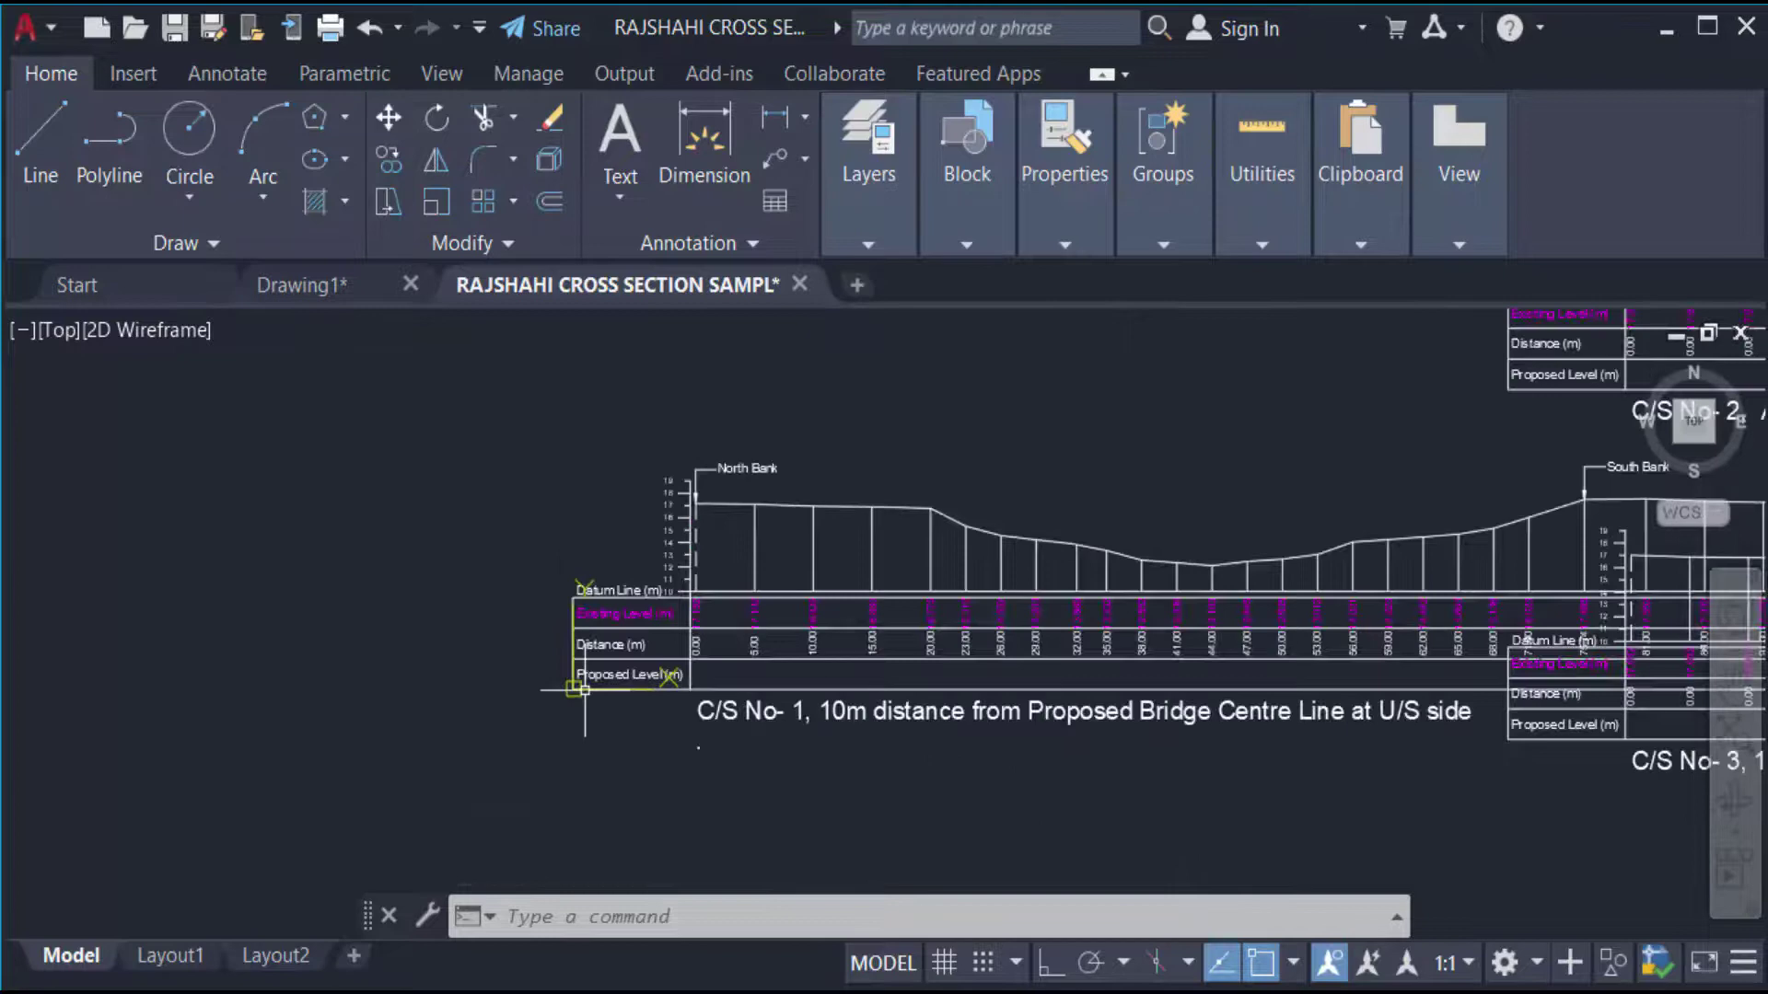
scroll(584, 691, up, 4)
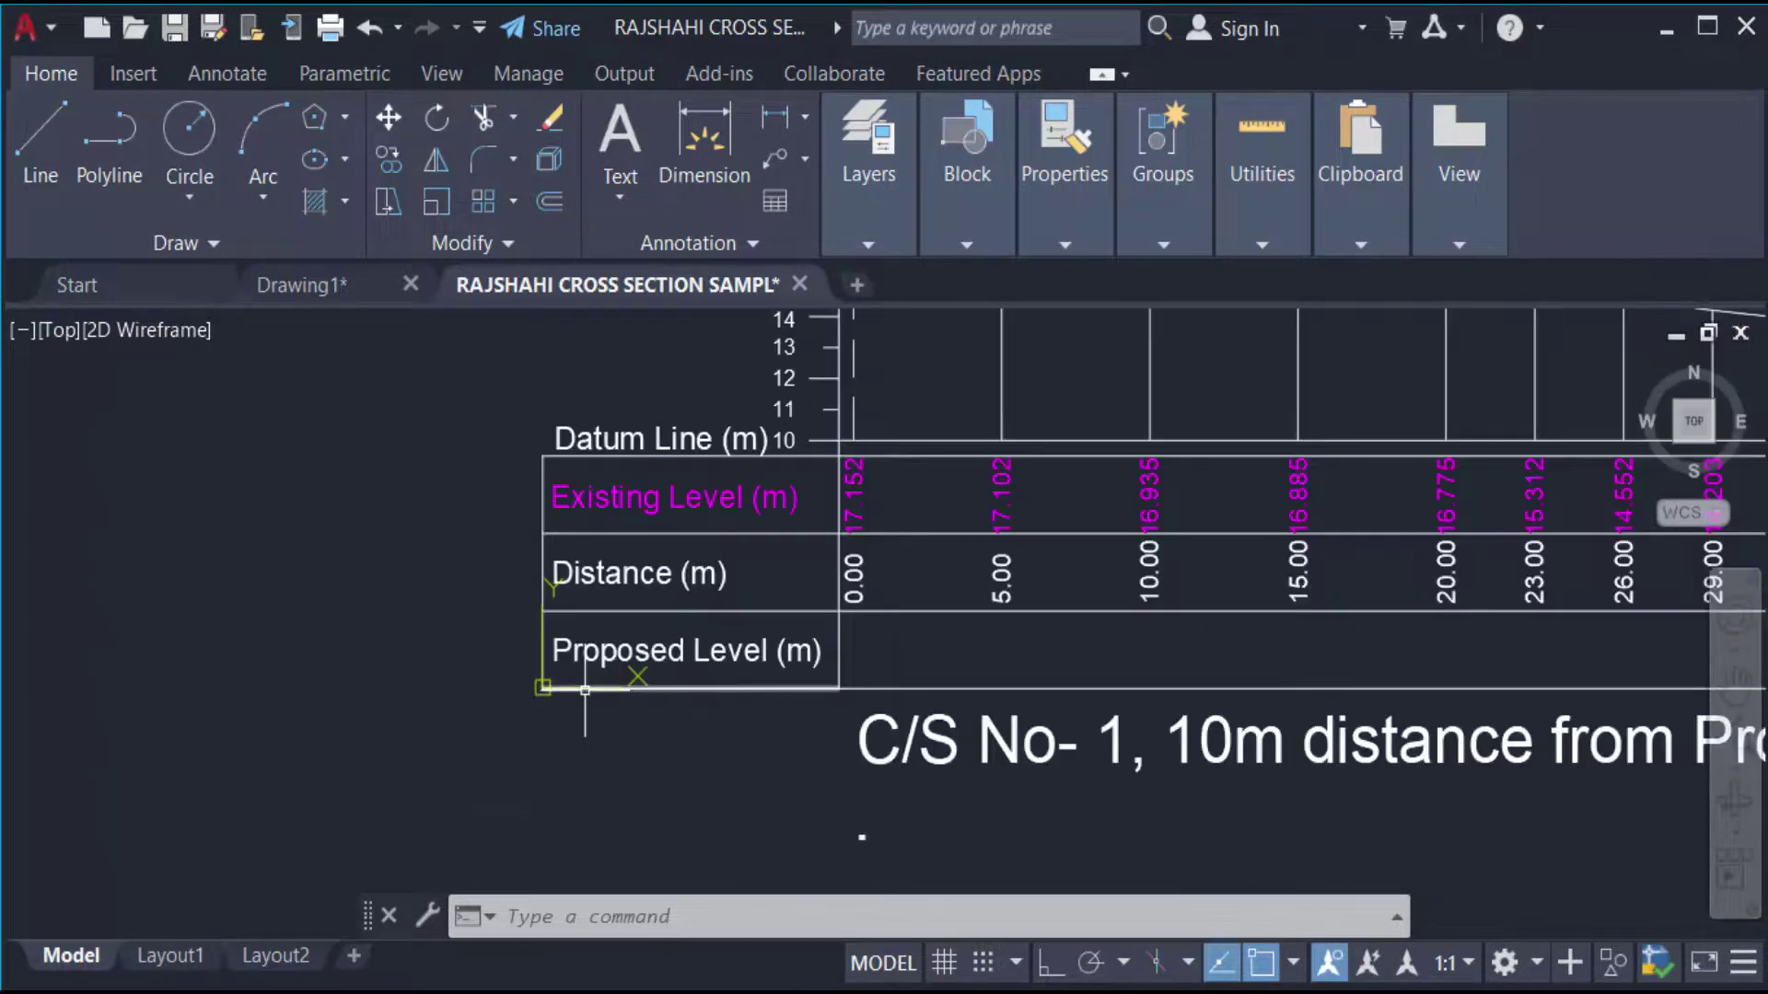
scroll(582, 690, down, 2)
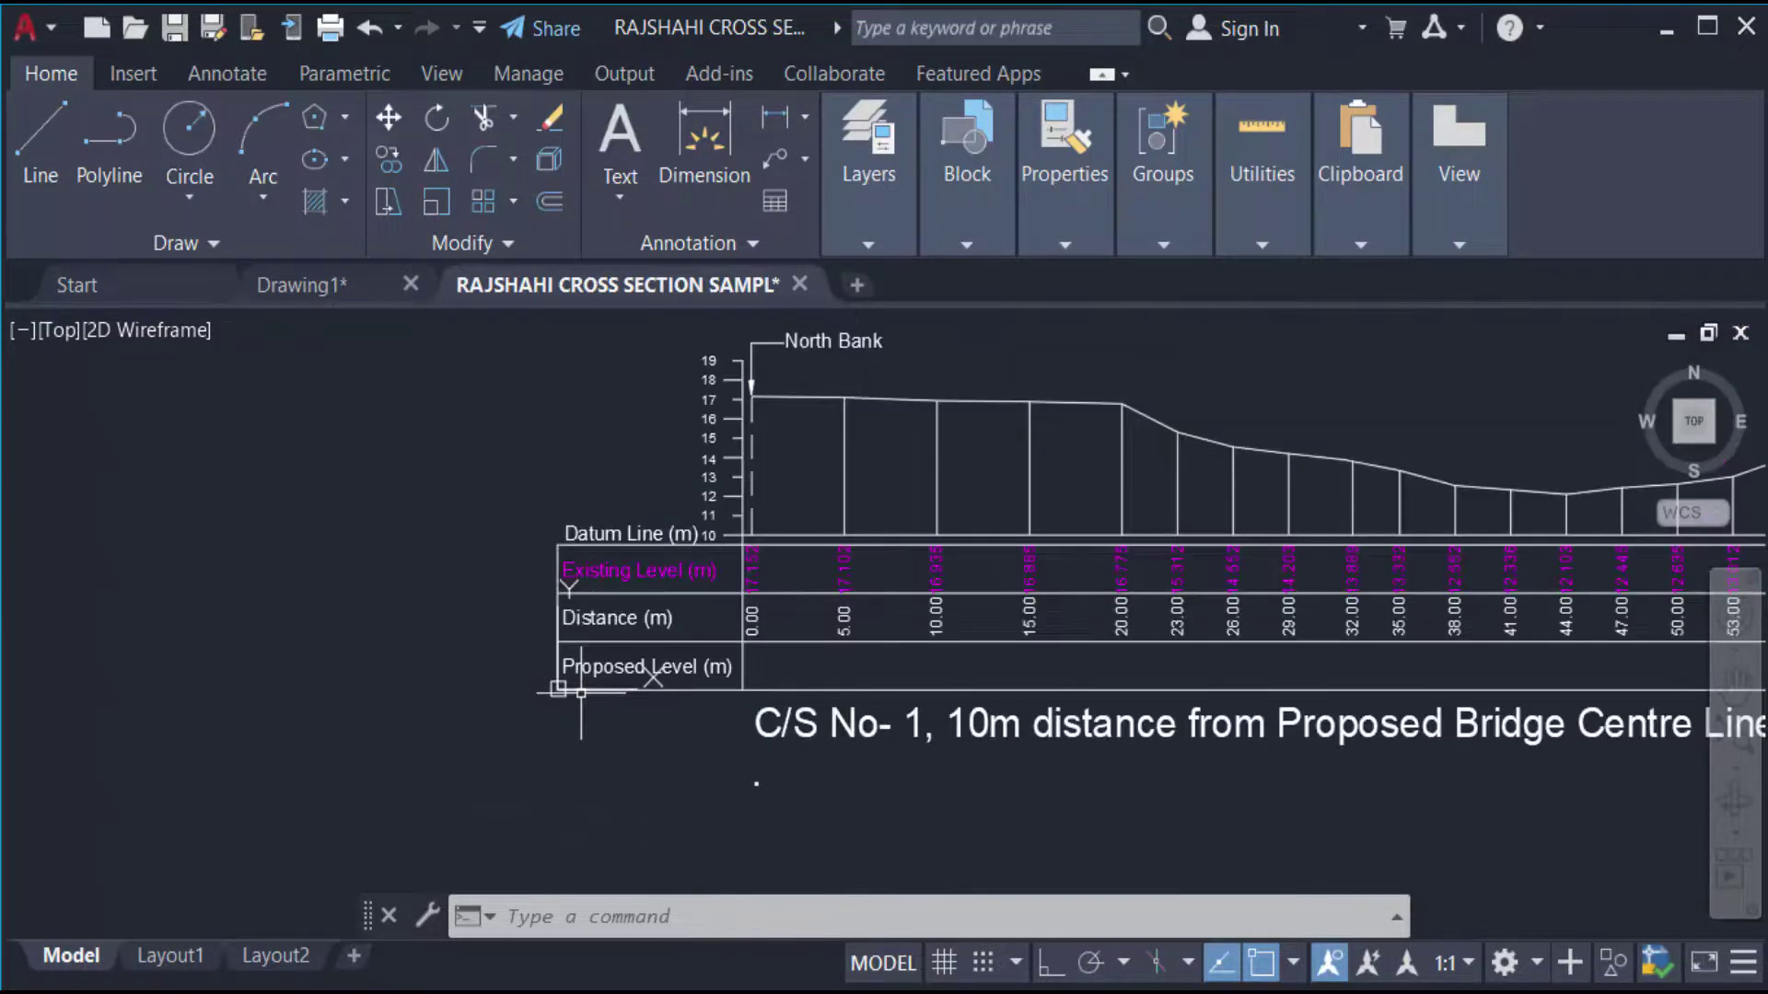